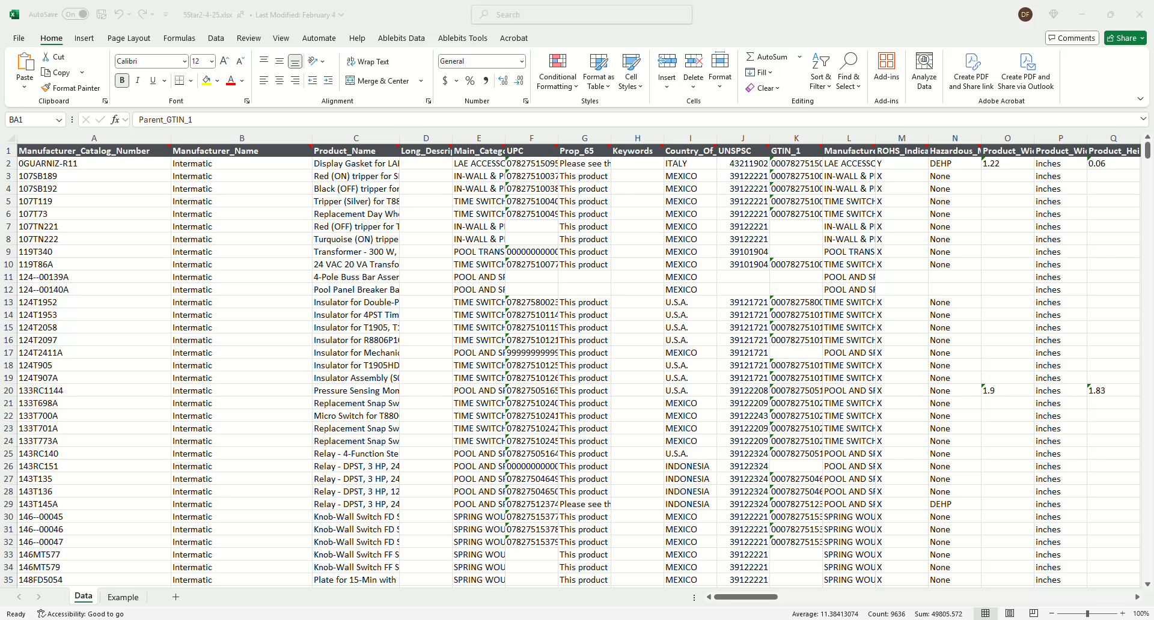
Step: Switch to File Explorer, look into the PDF and PIC subfolders of C:\TEMP\INTERMATIC, and open its SOURCE folder
key("super+d")
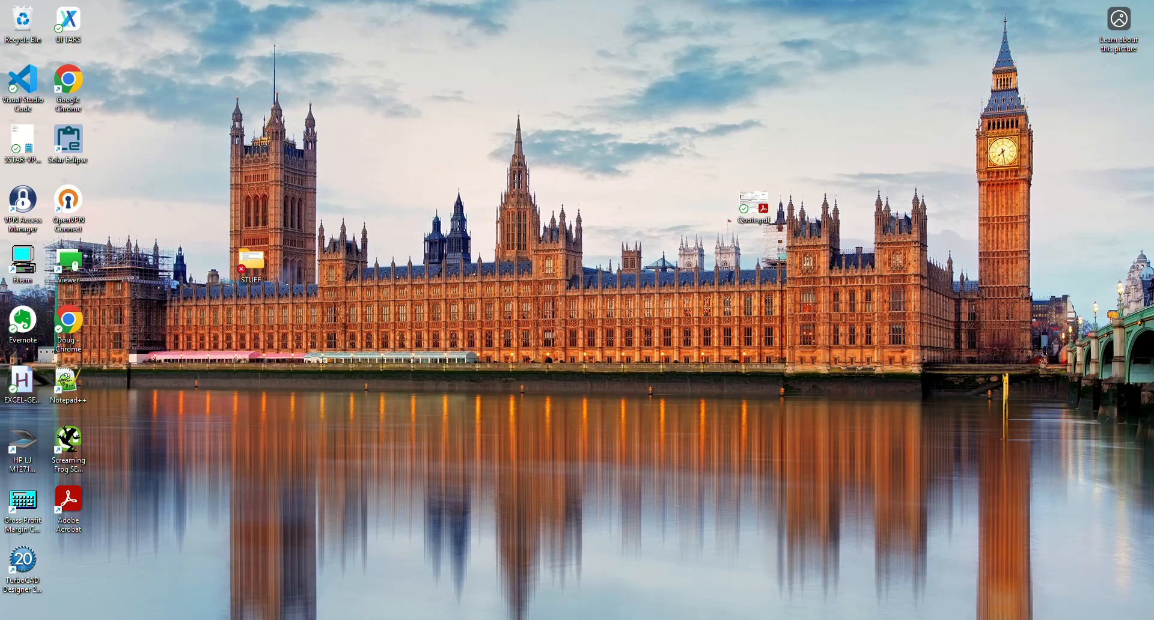
left_click_drag(1153, 69, 640, 117)
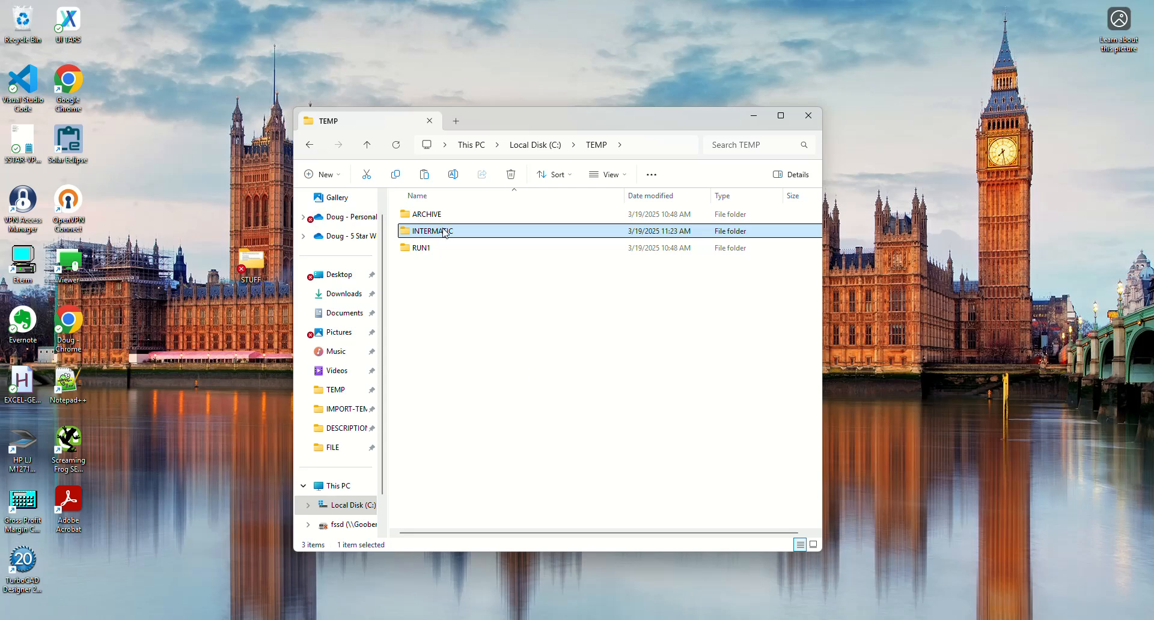
mouse_move(443, 234)
double_click(437, 234)
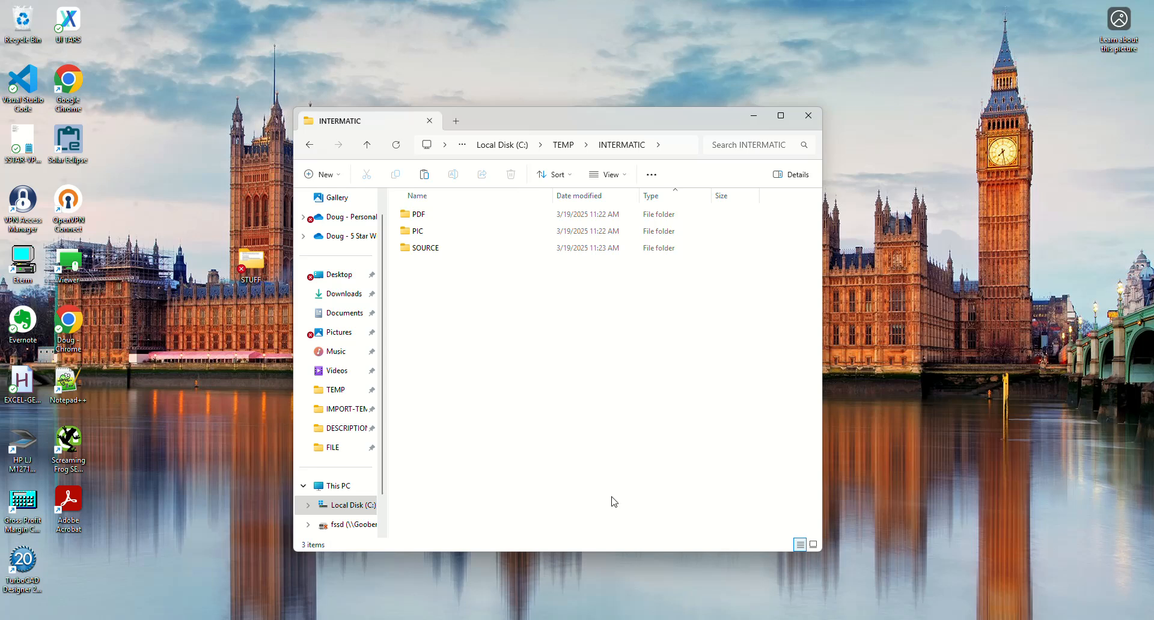
double_click(432, 218)
left_click(309, 145)
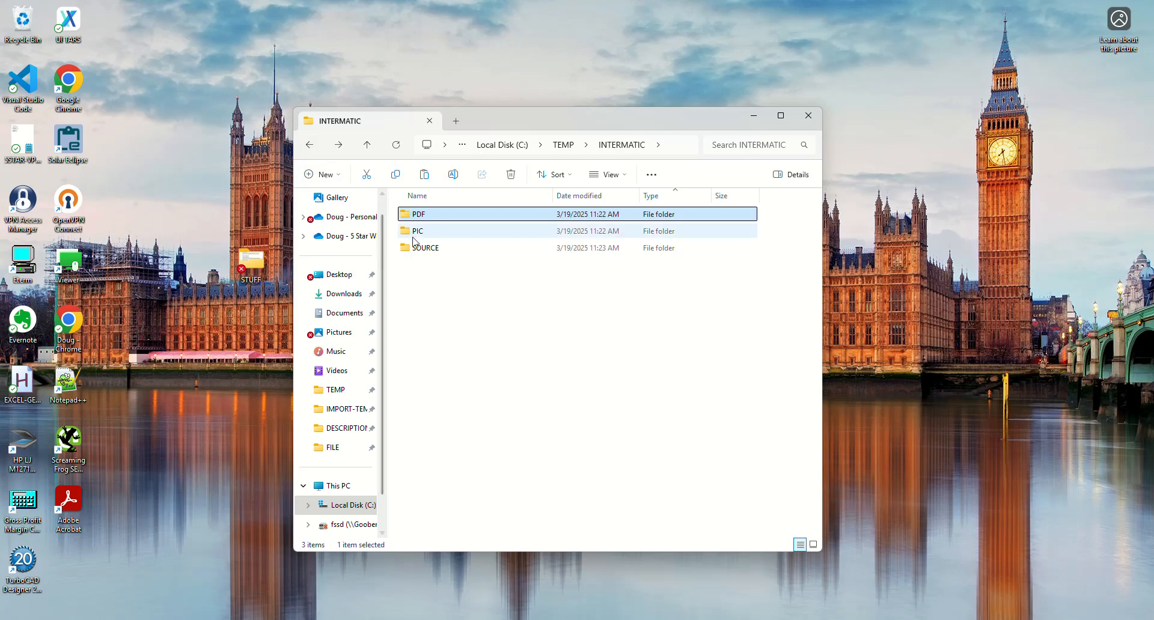
double_click(415, 234)
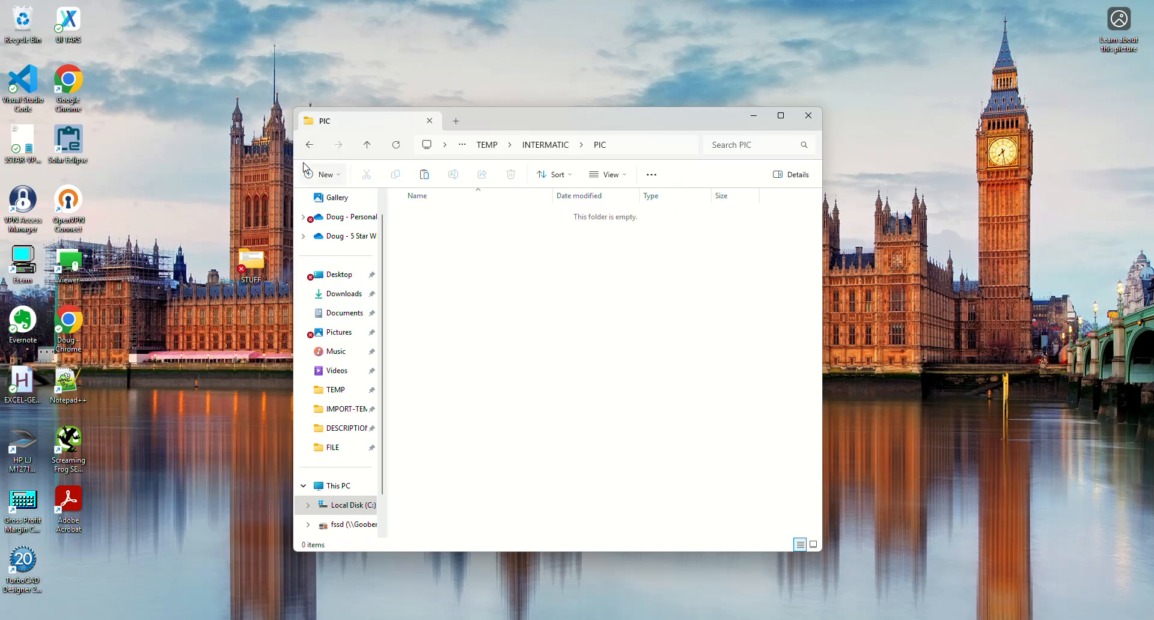
left_click(308, 145)
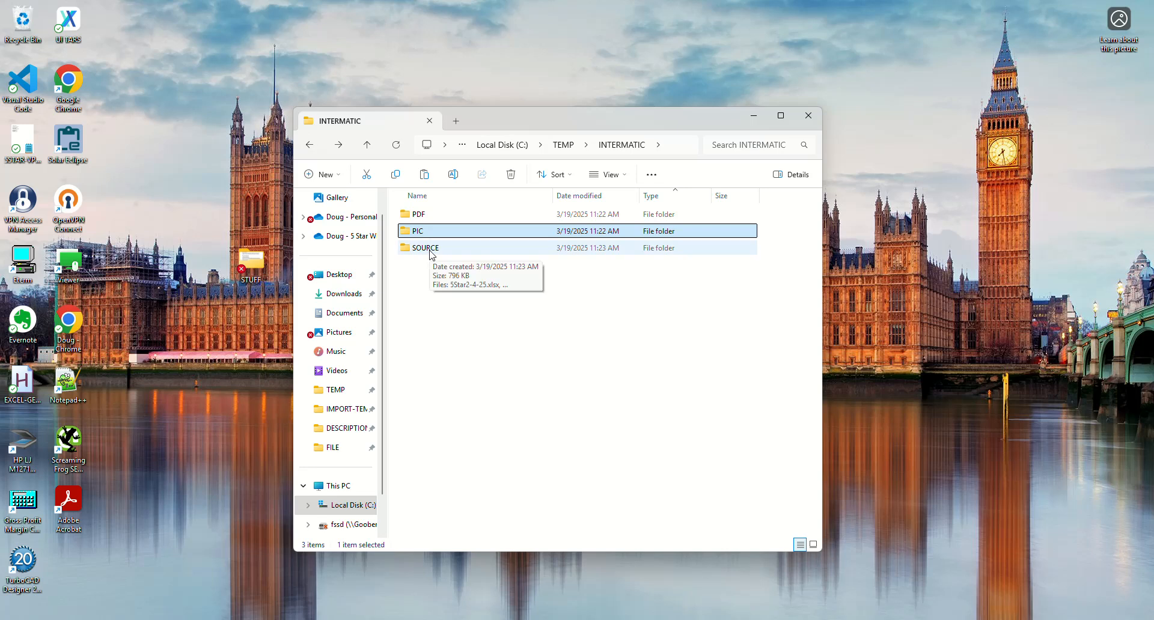
double_click(430, 249)
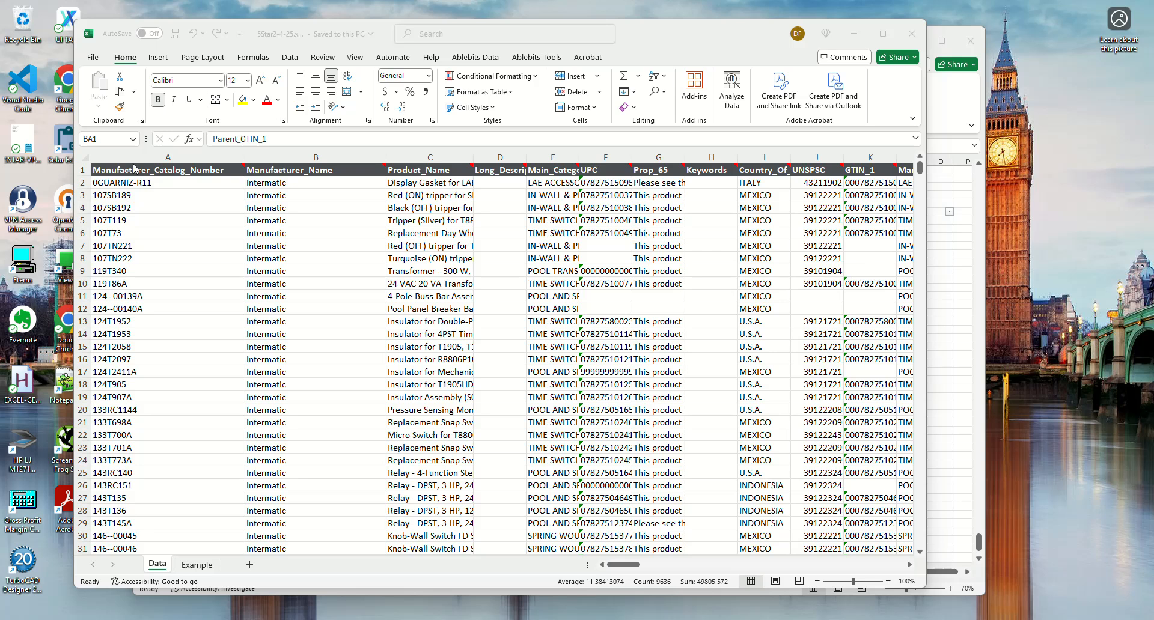
Step: Examine the Data and Example sheets of the 5Star2-4-25 workbook, ending on the Data sheet
scroll(161, 179, "down", 3)
scroll(162, 178, "up", 3)
left_click(952, 265)
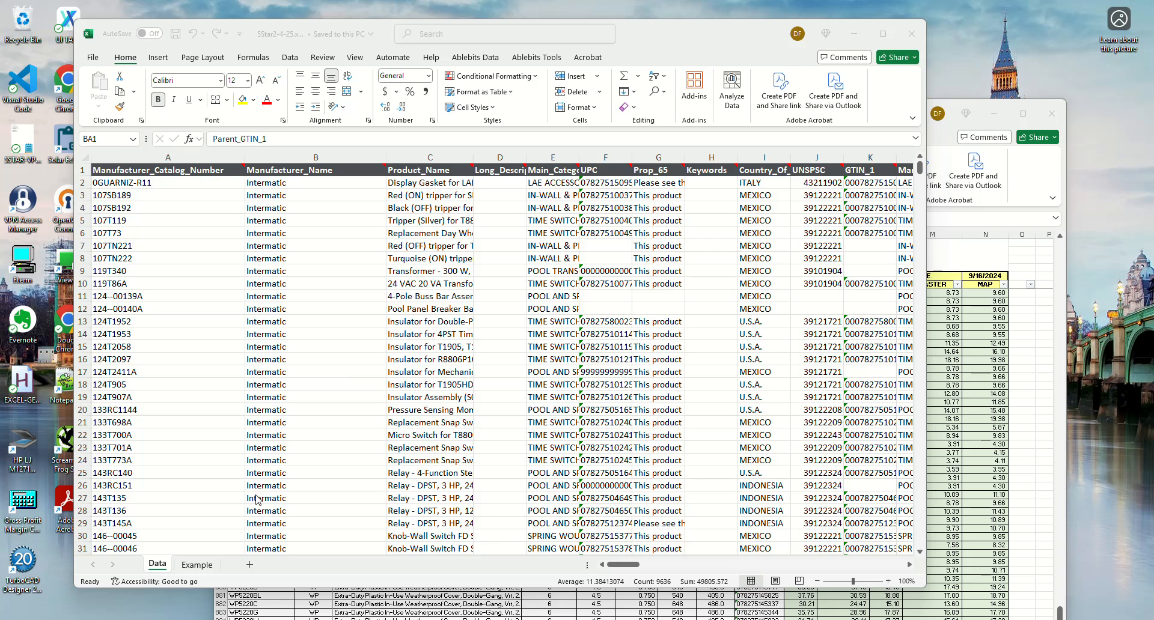
left_click(194, 568)
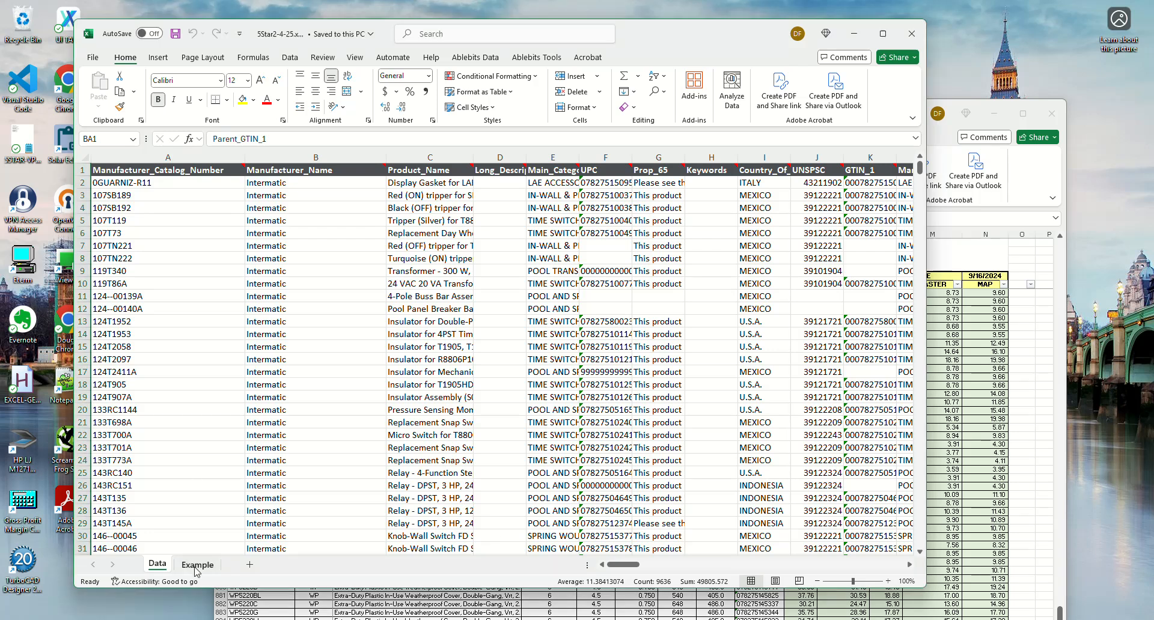
left_click(196, 566)
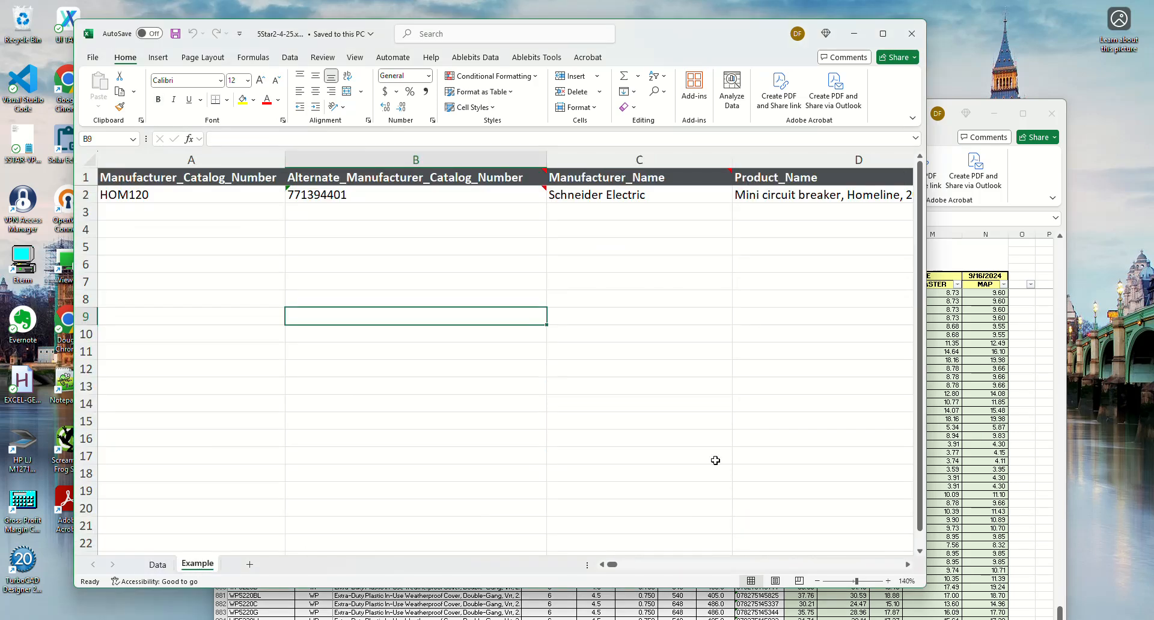
left_click_drag(620, 565, 356, 576)
left_click(158, 566)
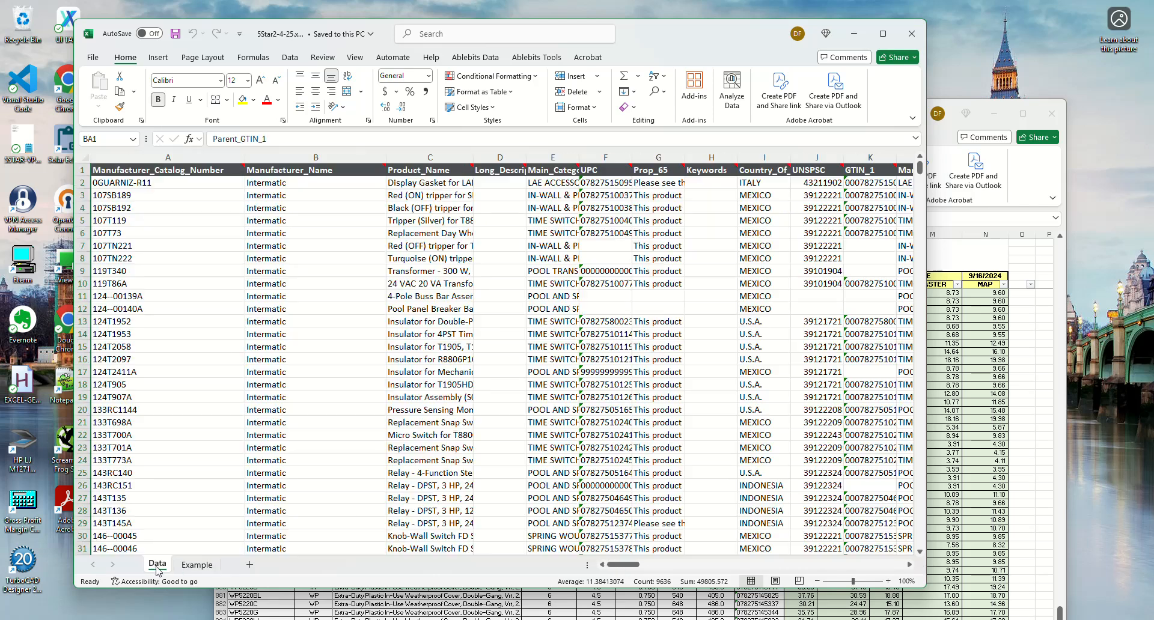
Step: View the MD price sheet in the Intermatic 2024 Master Distributor Price List workbook, and return to the 5Star2-4-25 workbook
key("alt+Tab")
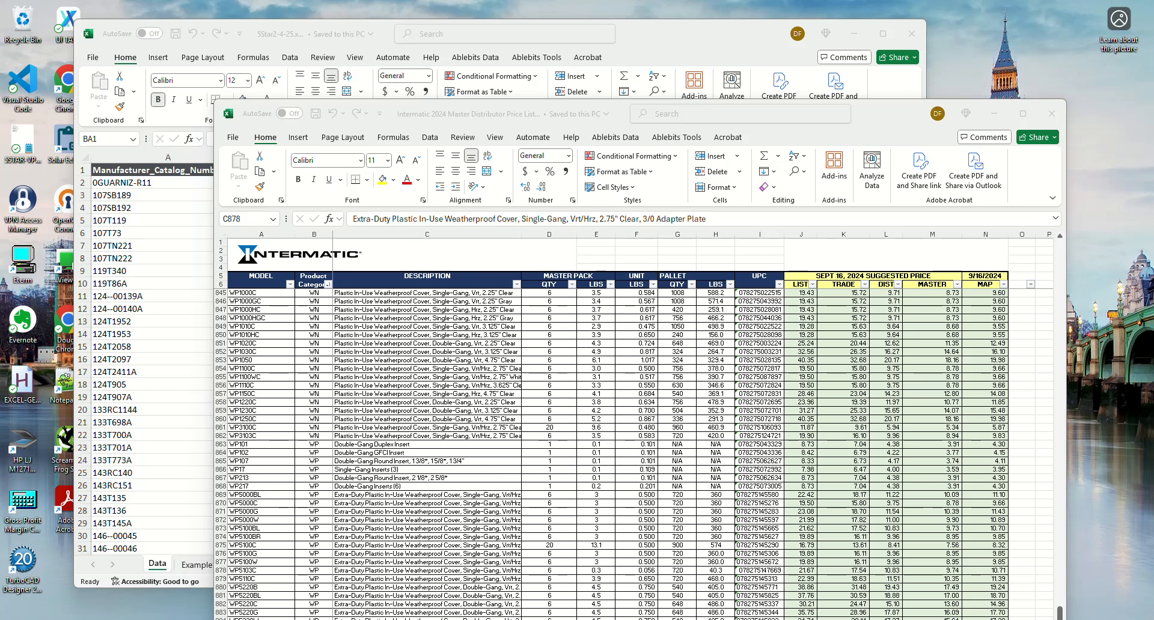
left_click_drag(889, 113, 909, 75)
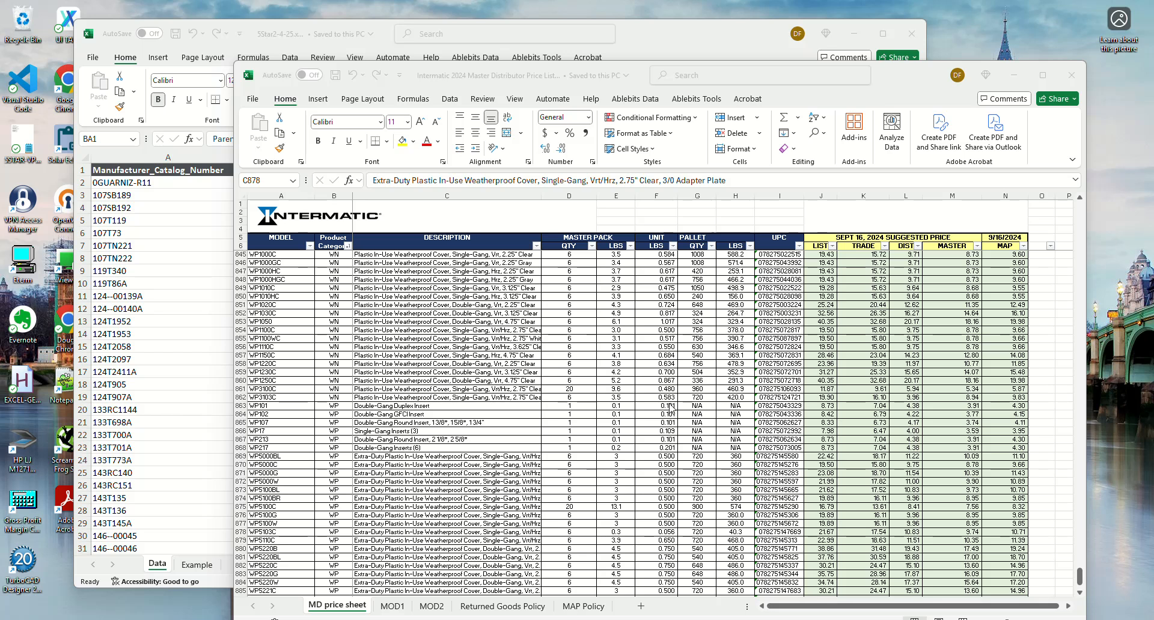
left_click(701, 37)
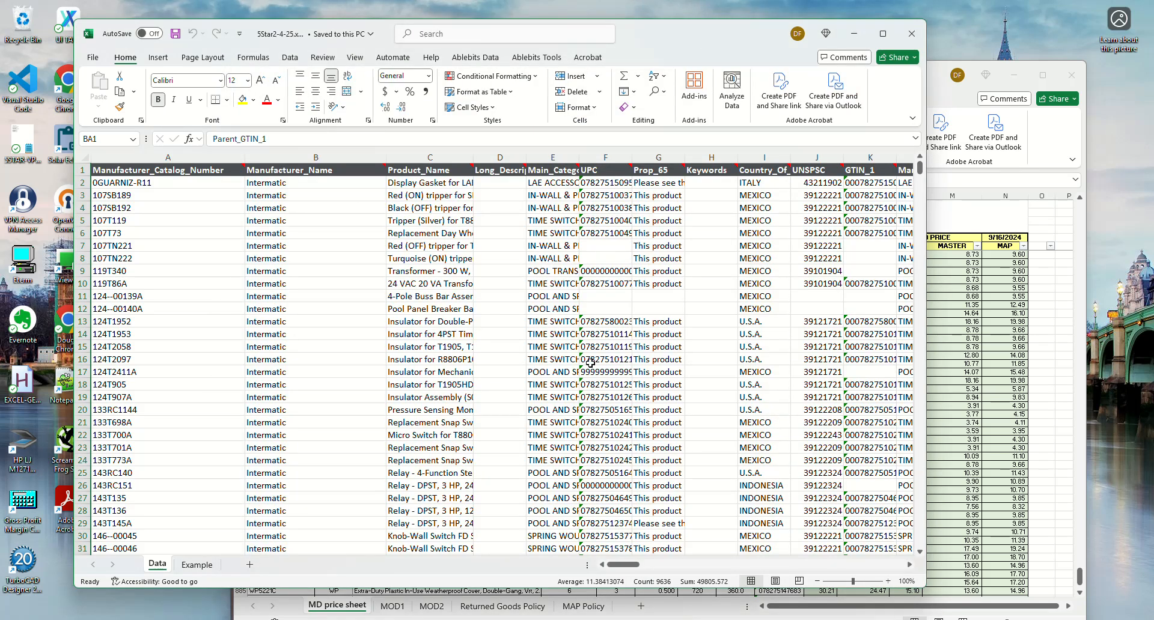
Step: Save a copy of the 5Star2-4-25 workbook in the SOURCE folder as INTERMATIC-2025-03-19-R1 in Excel Workbook format
left_click_drag(630, 566, 515, 551)
left_click(92, 58)
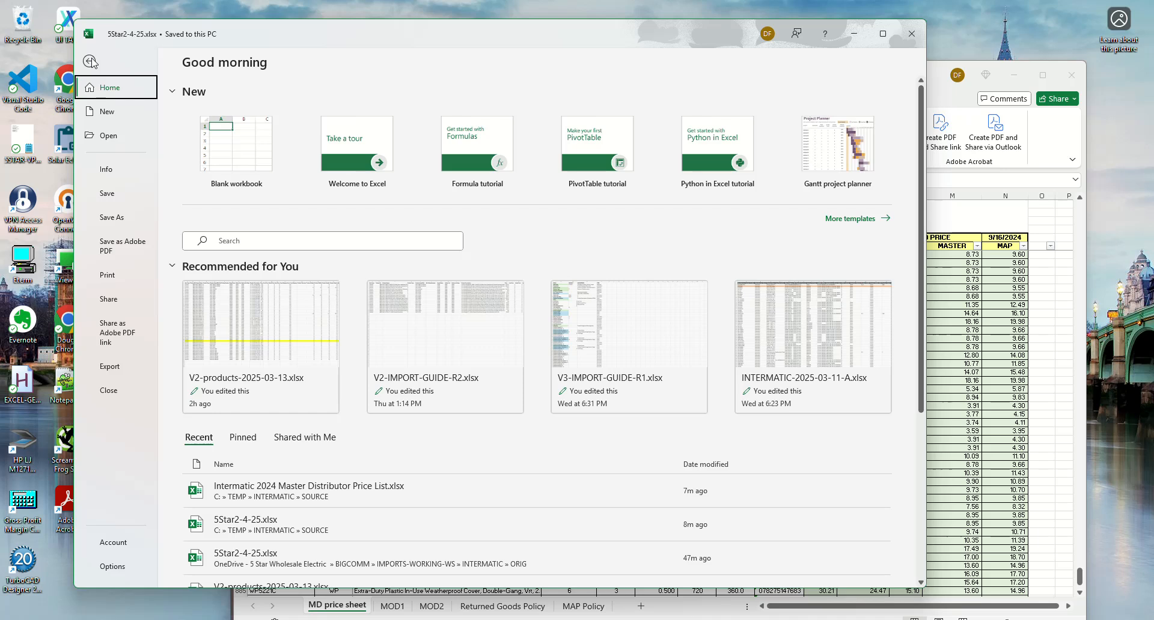
left_click(122, 220)
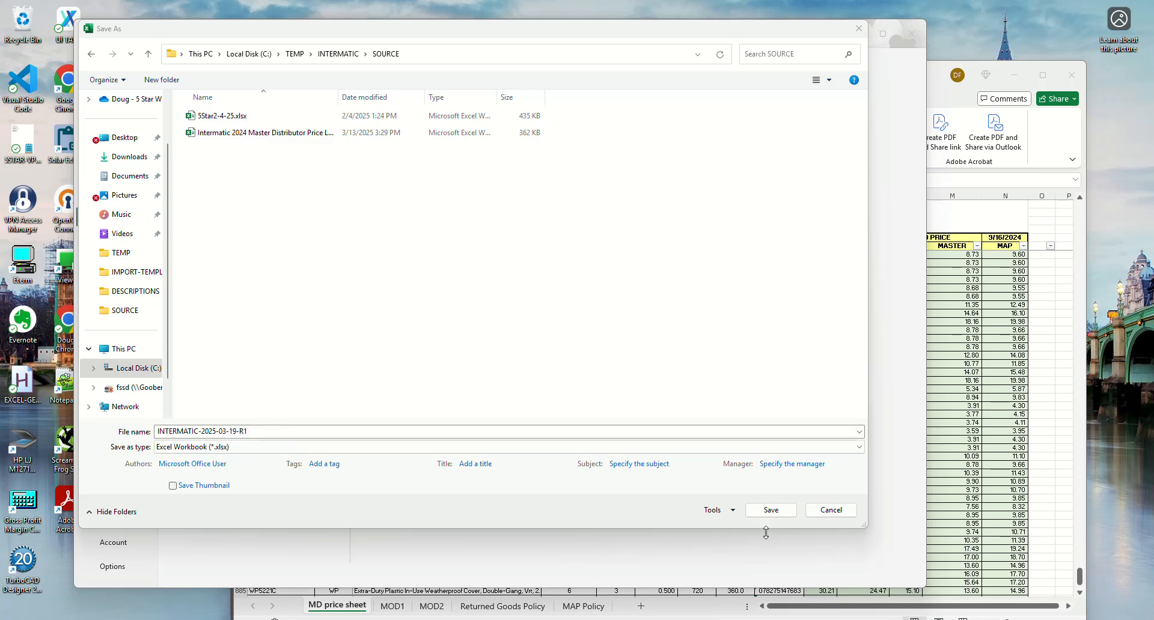
left_click(771, 510)
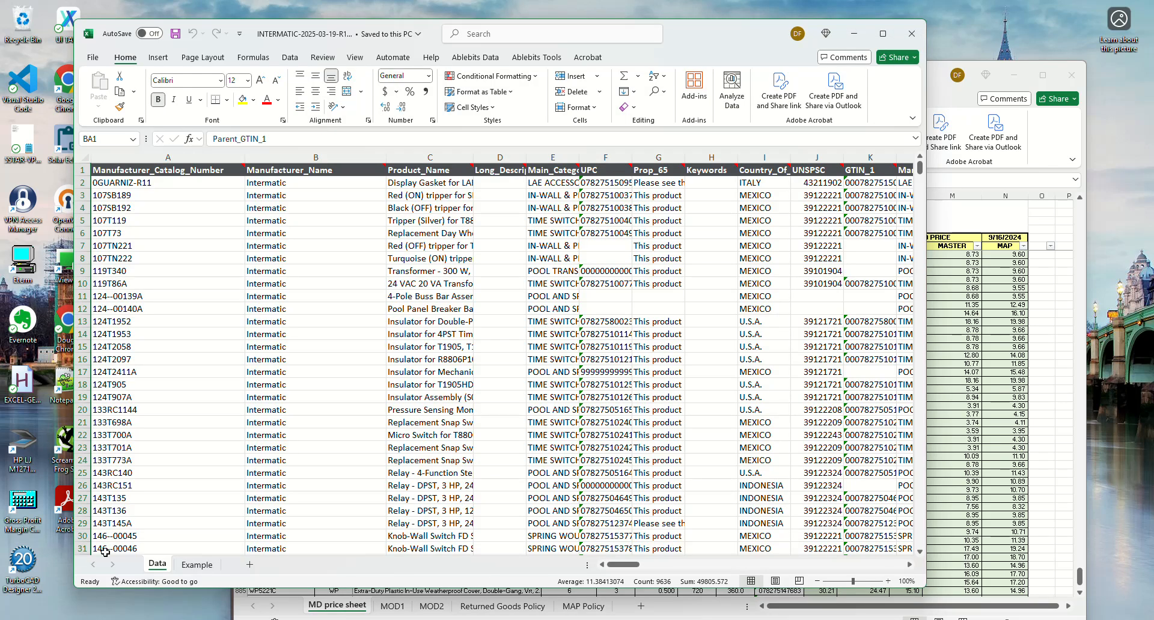
Step: Permanently delete the Example sheet from the INTERMATIC-2025-03-19-R1 workbook
left_click(199, 568)
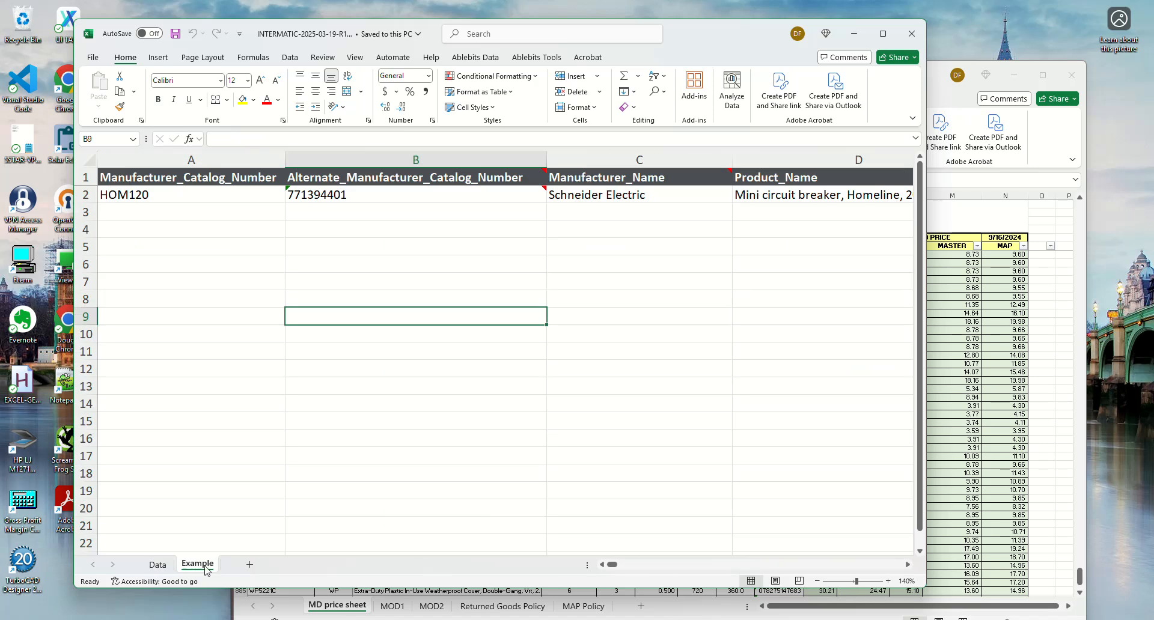
right_click(205, 569)
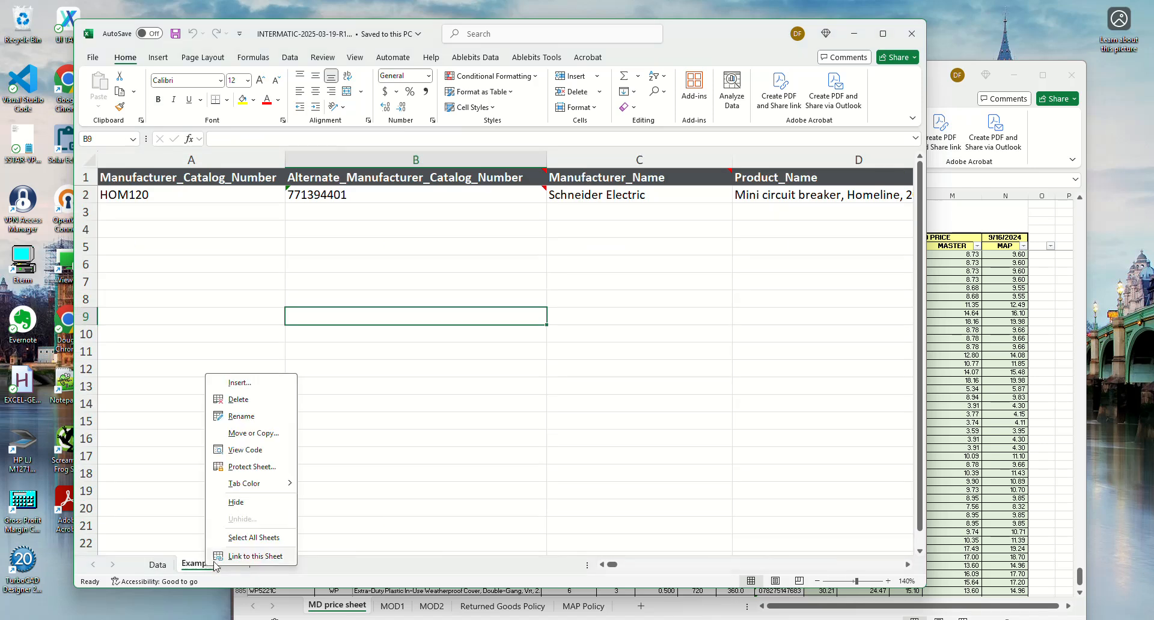
left_click(262, 407)
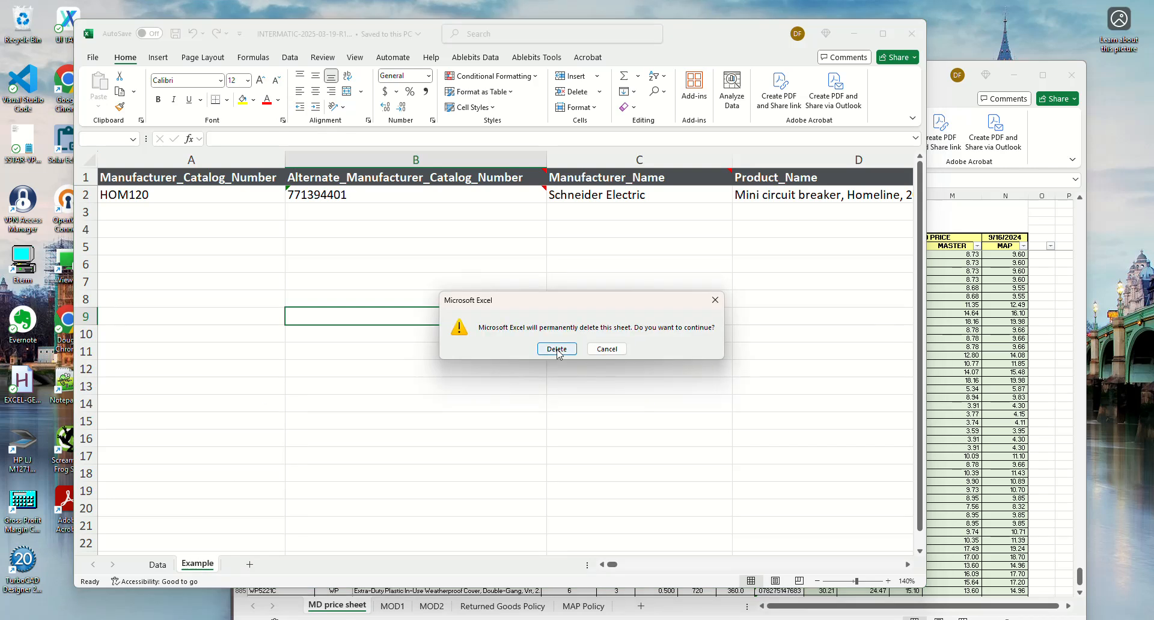
left_click(554, 344)
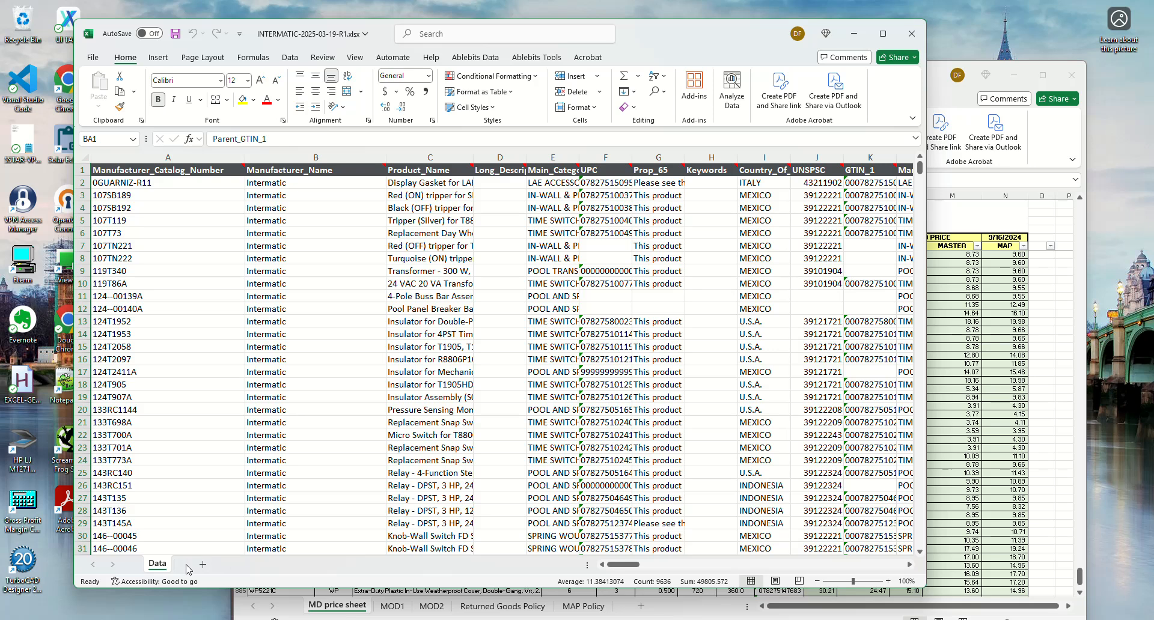
Step: Rename the Data sheet as SOURCE
right_click(164, 570)
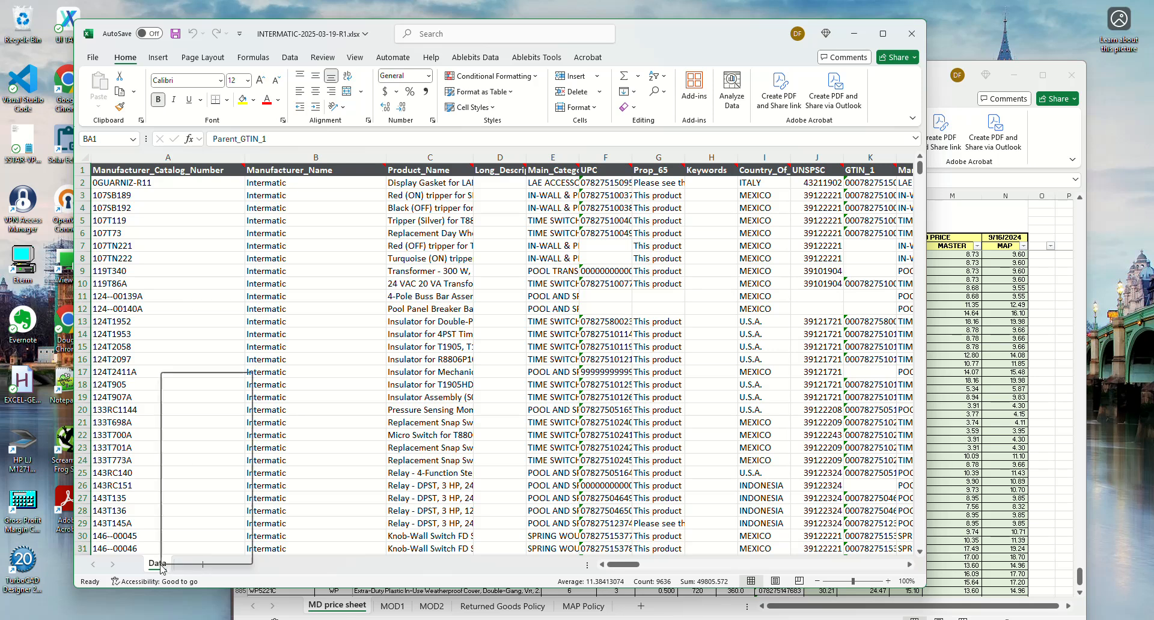
left_click(214, 415)
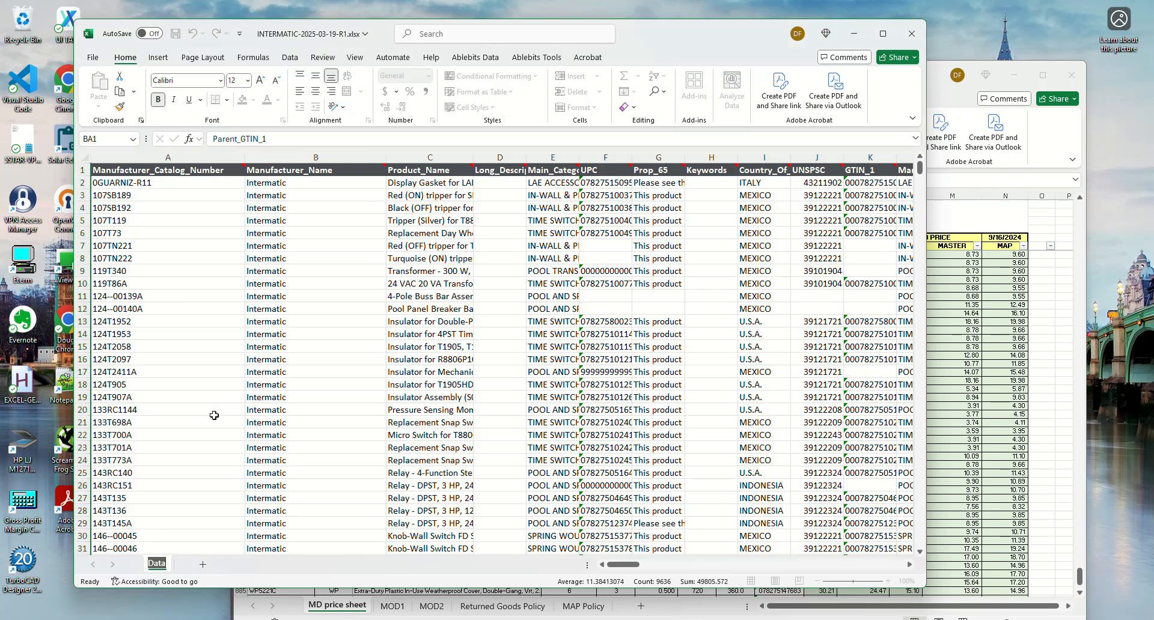
type("SOURCE")
left_click(228, 388)
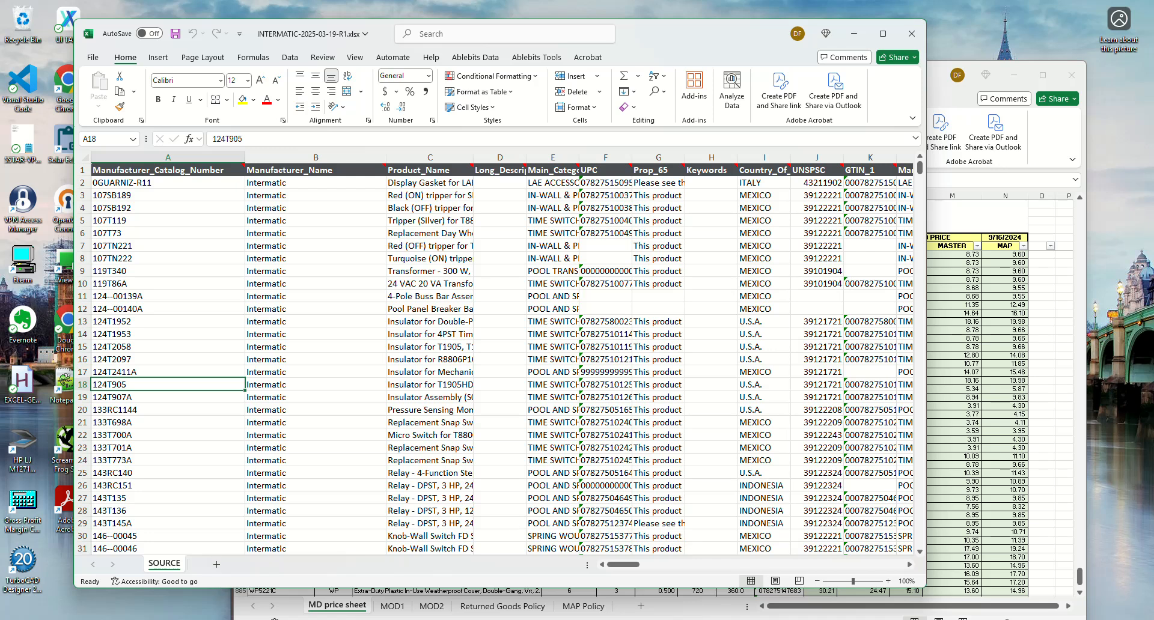
Step: Add a new sheet and paste the entire contents of the SOURCE sheet into it as values, starting at cell A1
left_click(217, 564)
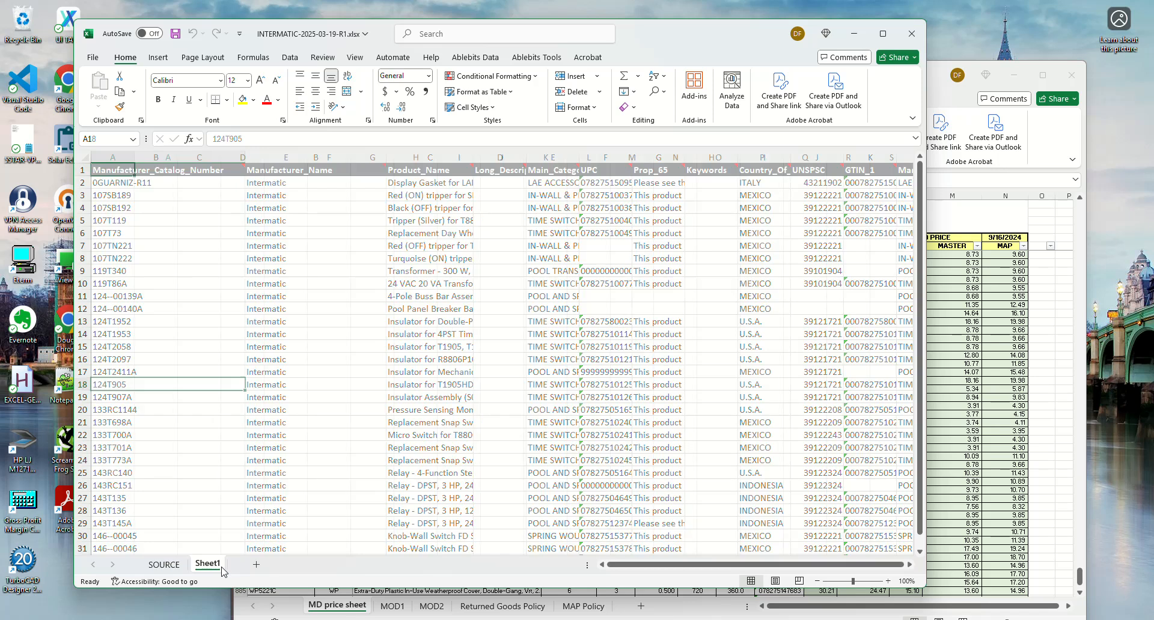
left_click(159, 568)
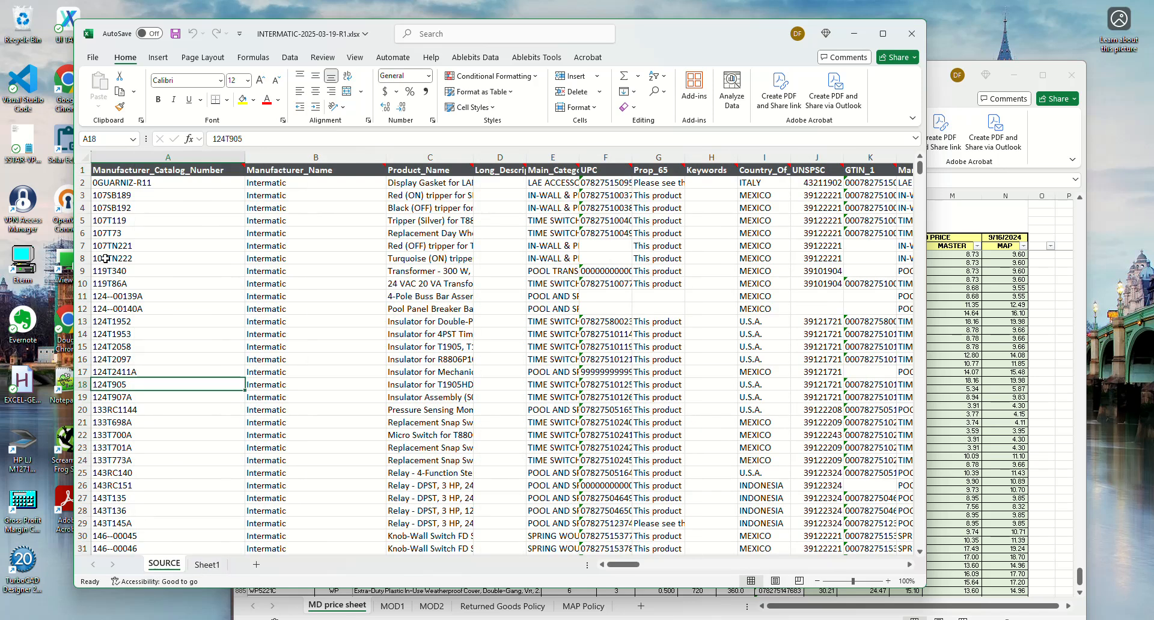
left_click(86, 156)
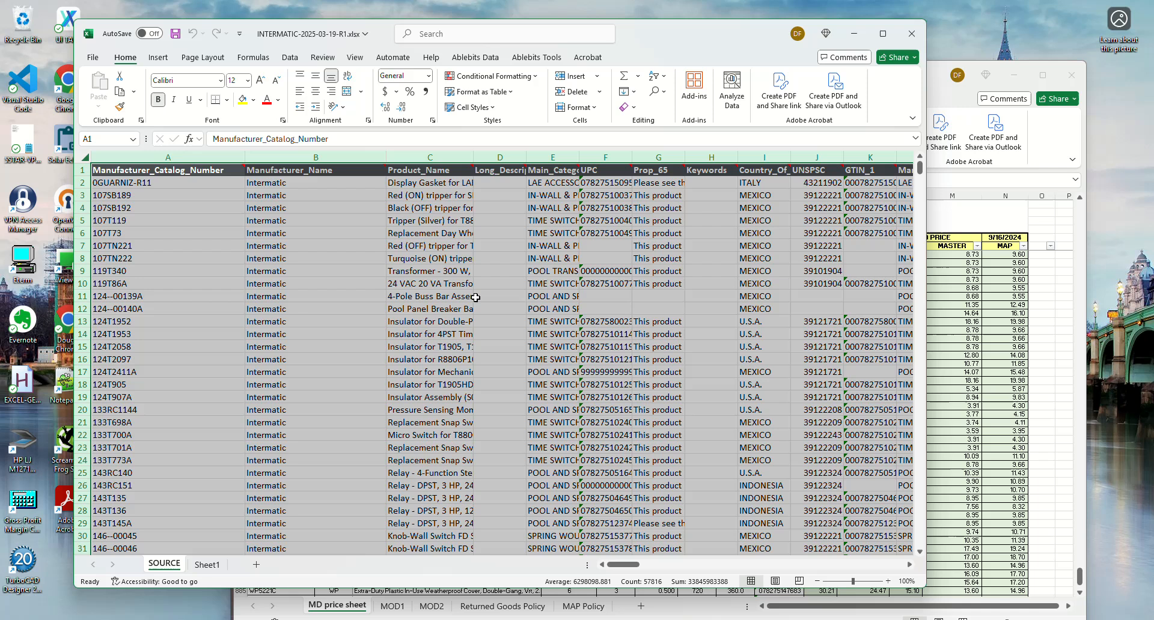
key("ctrl+c")
left_click(209, 564)
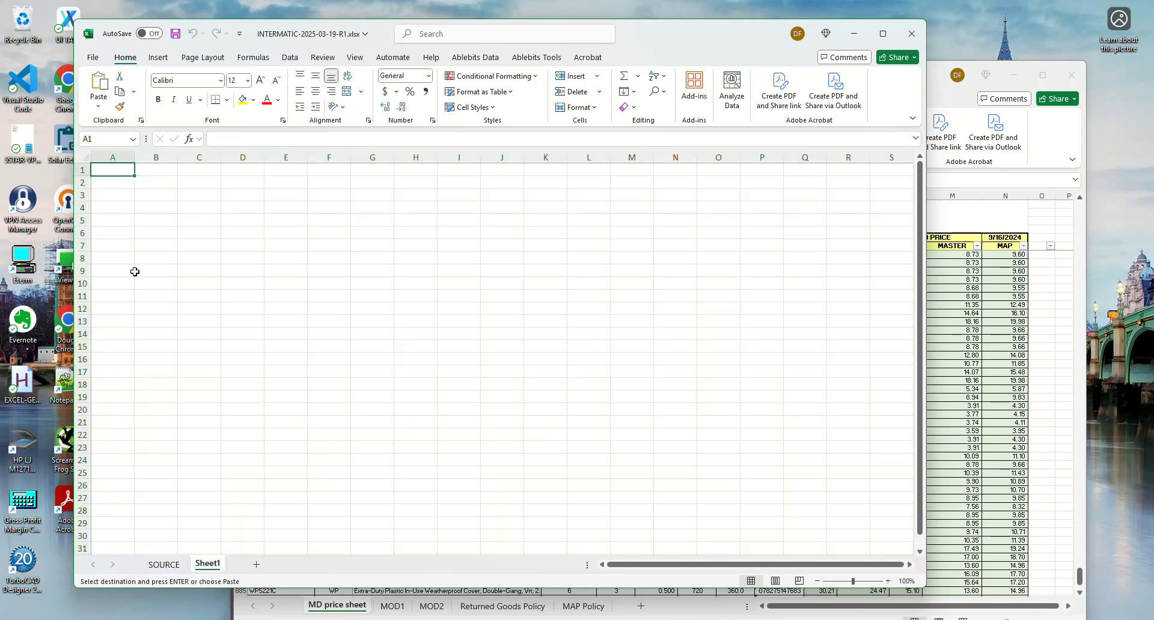
right_click(112, 173)
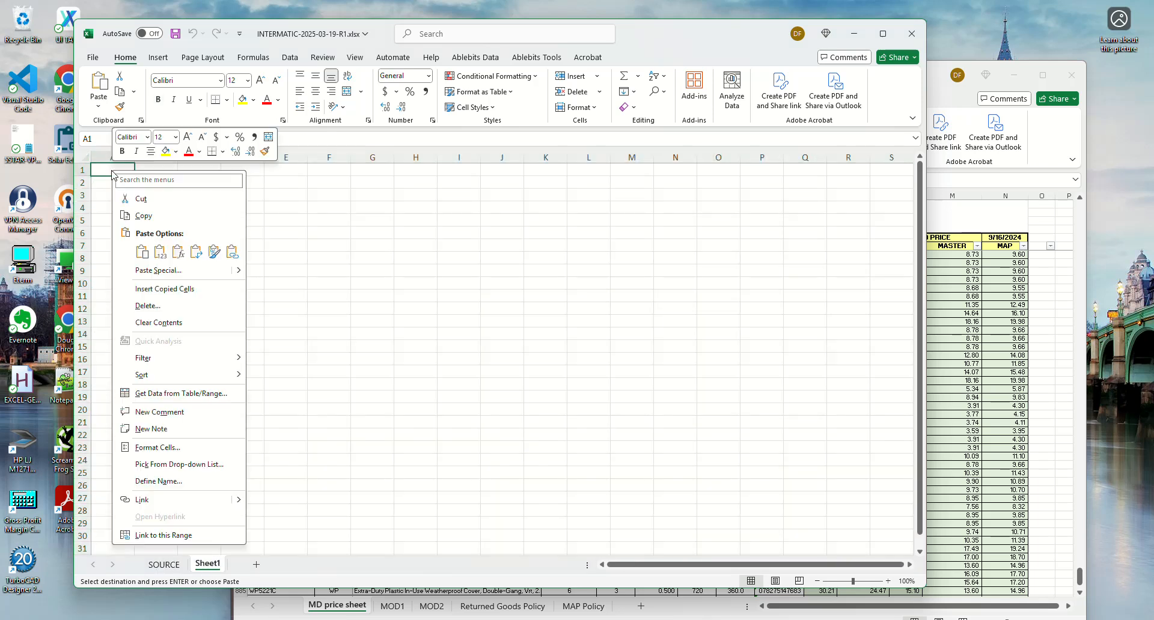
left_click(160, 258)
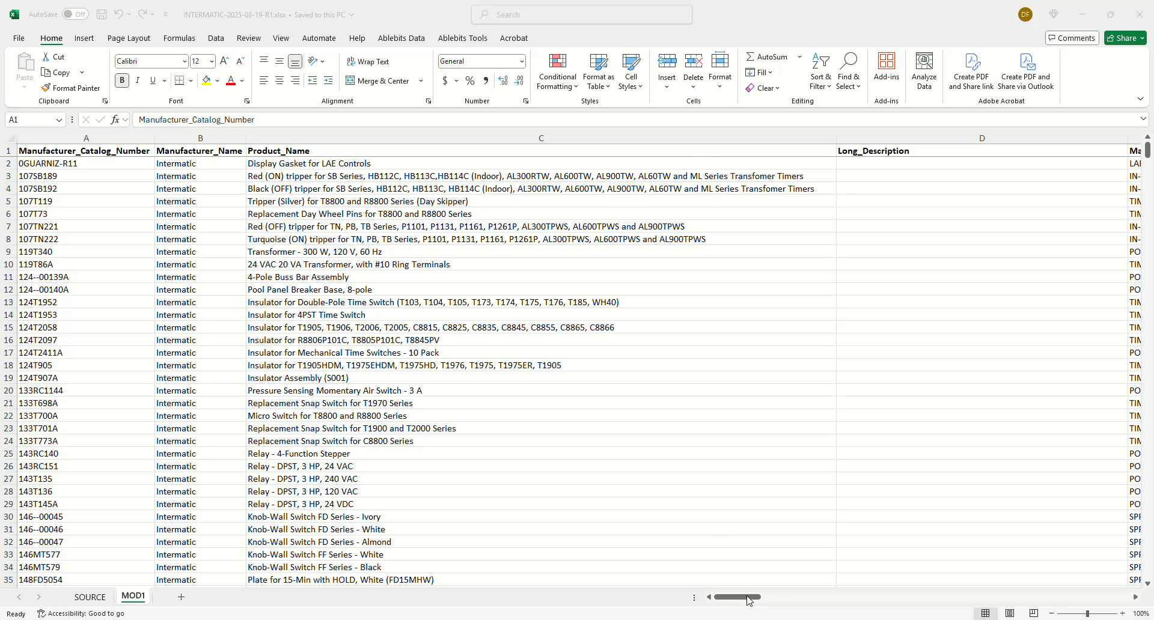
Step: Replace the Manufacturer_Catalog_Number header in MOD1 cell A1 with Product Code/SKU, copied from the NP-FIELDS sheet of the V2-IMPORT-GUIDE-R2 workbook
left_click_drag(750, 601, 493, 563)
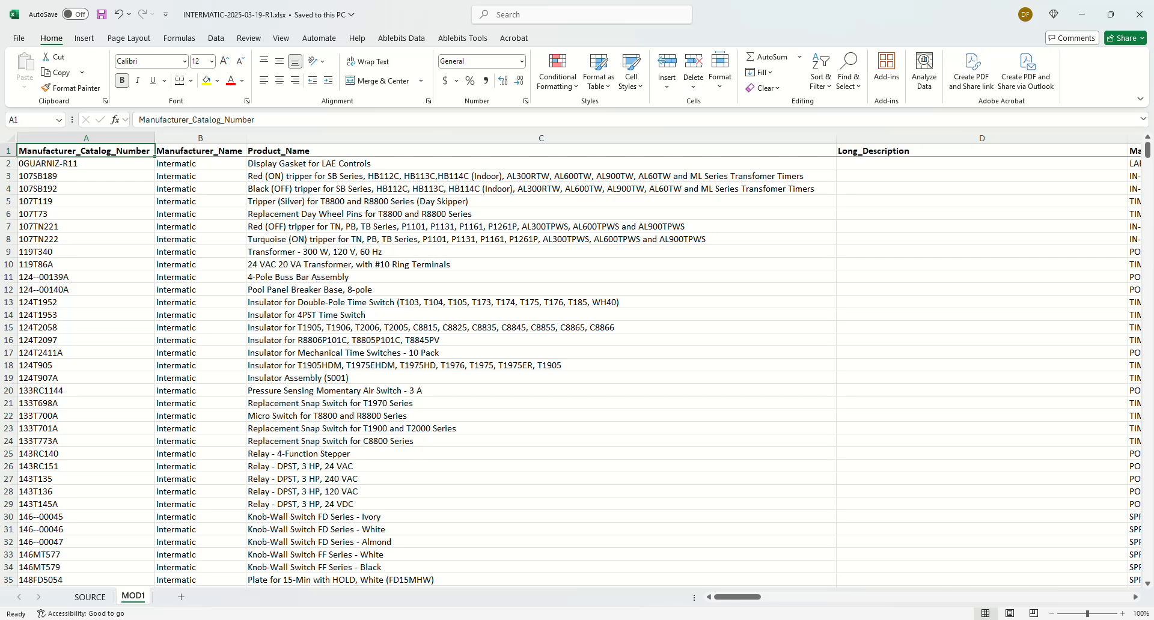
left_click_drag(1153, 66, 881, 61)
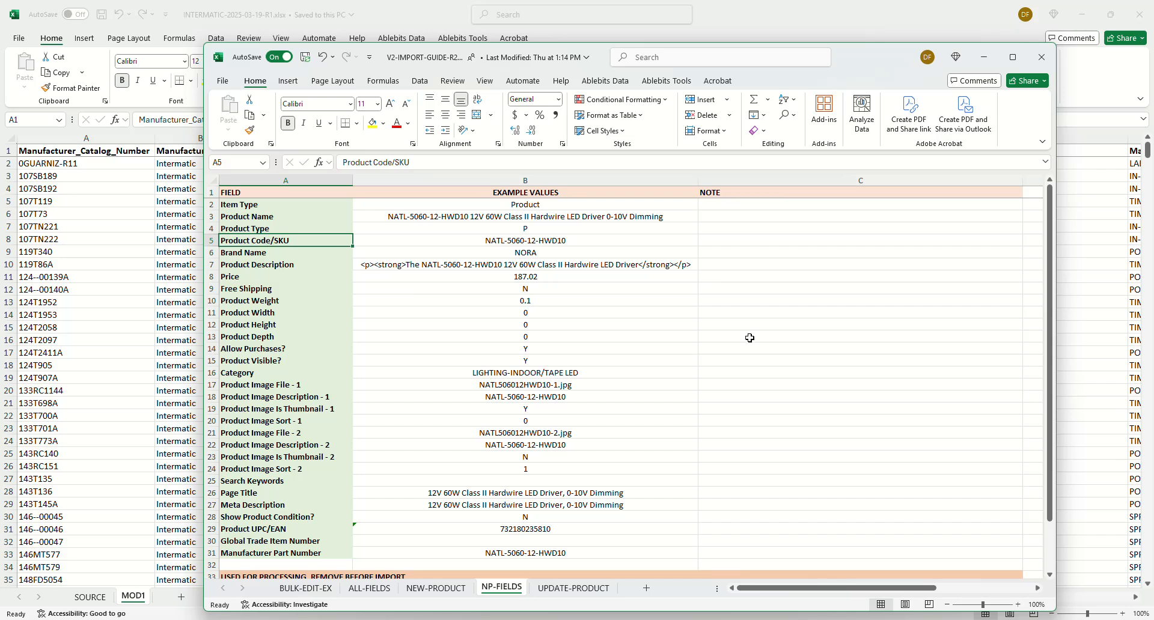
key("ctrl+c")
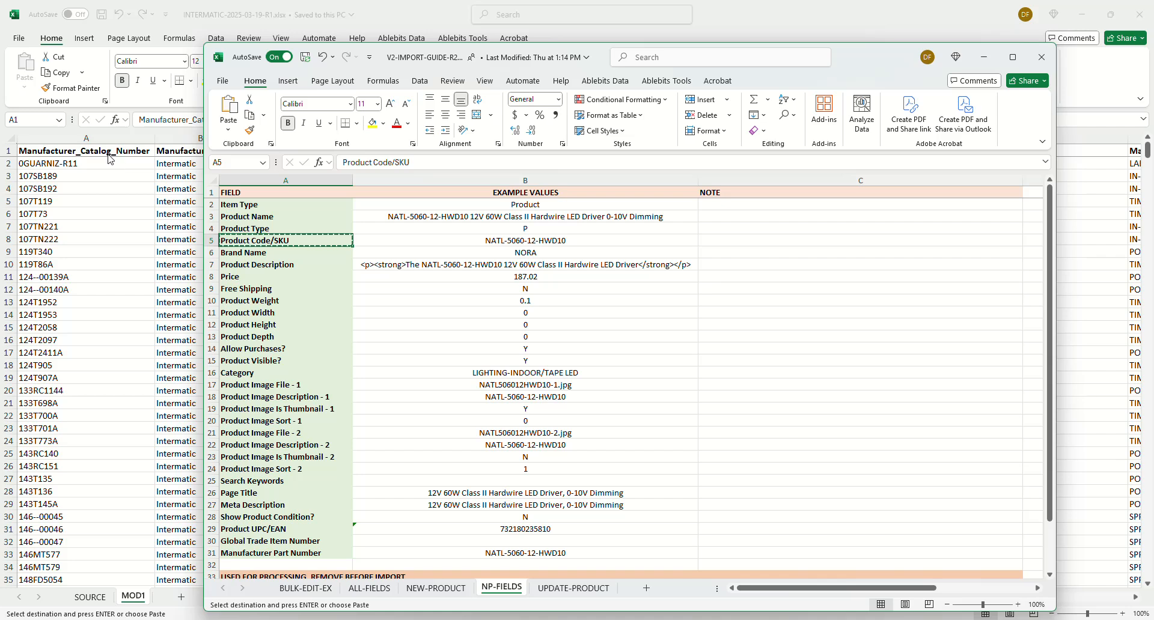
left_click(110, 158)
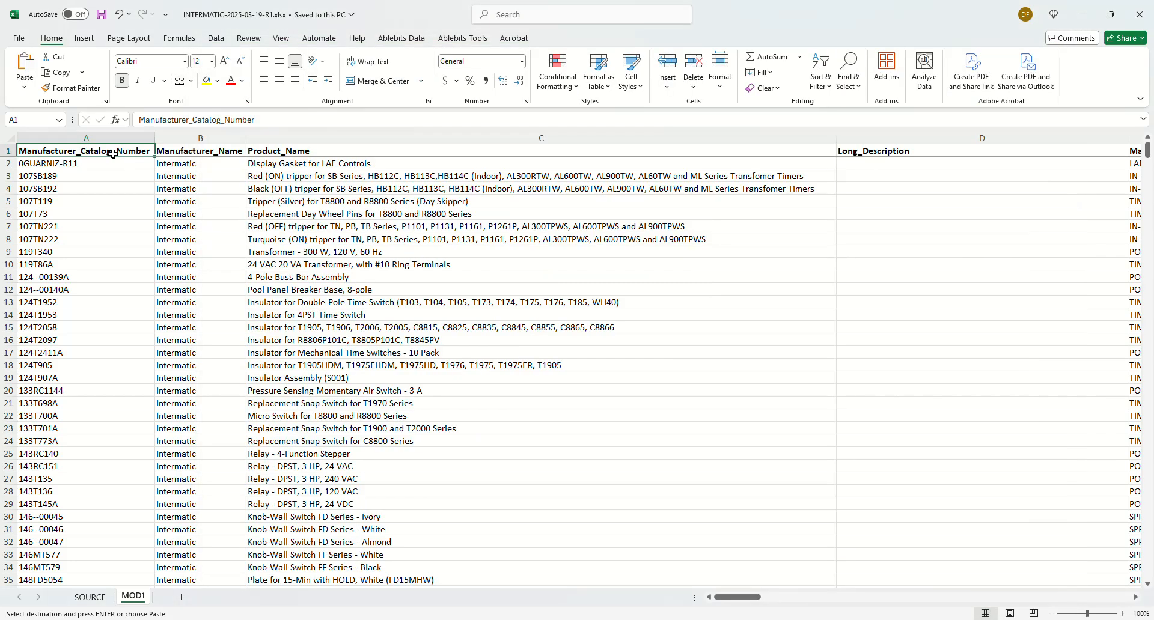
key("ctrl+v")
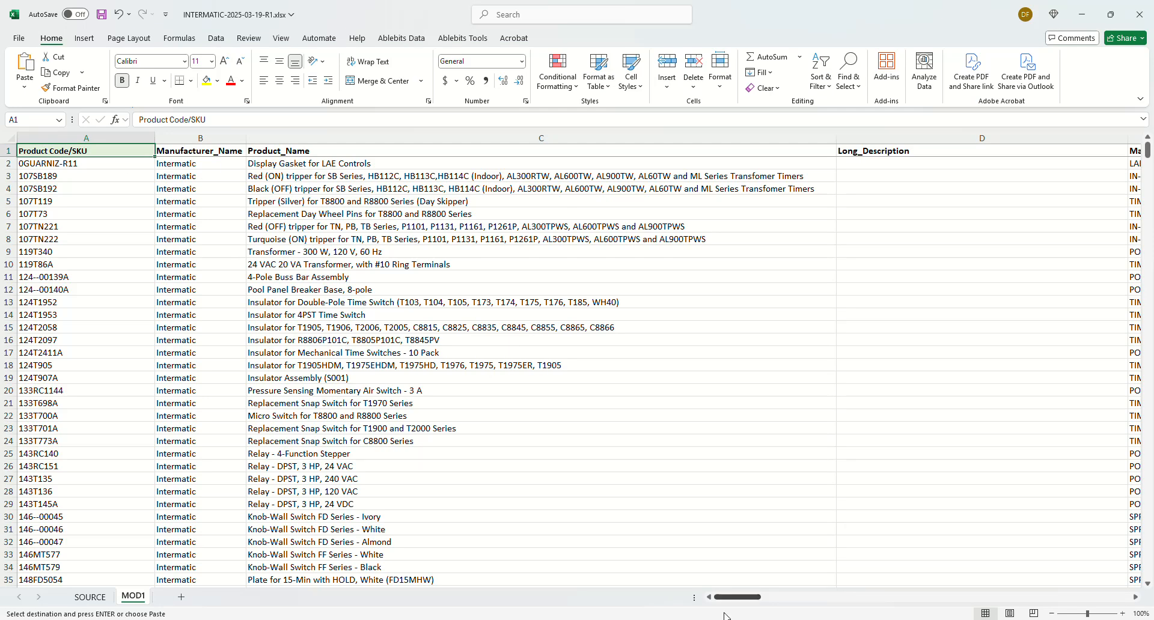
Step: Replace the header in MOD1 cell A1 of the Intermatic 2024 Master Distributor Price List workbook with the copied Product Code/SKU header
mouse_move(631, 619)
left_click(751, 365)
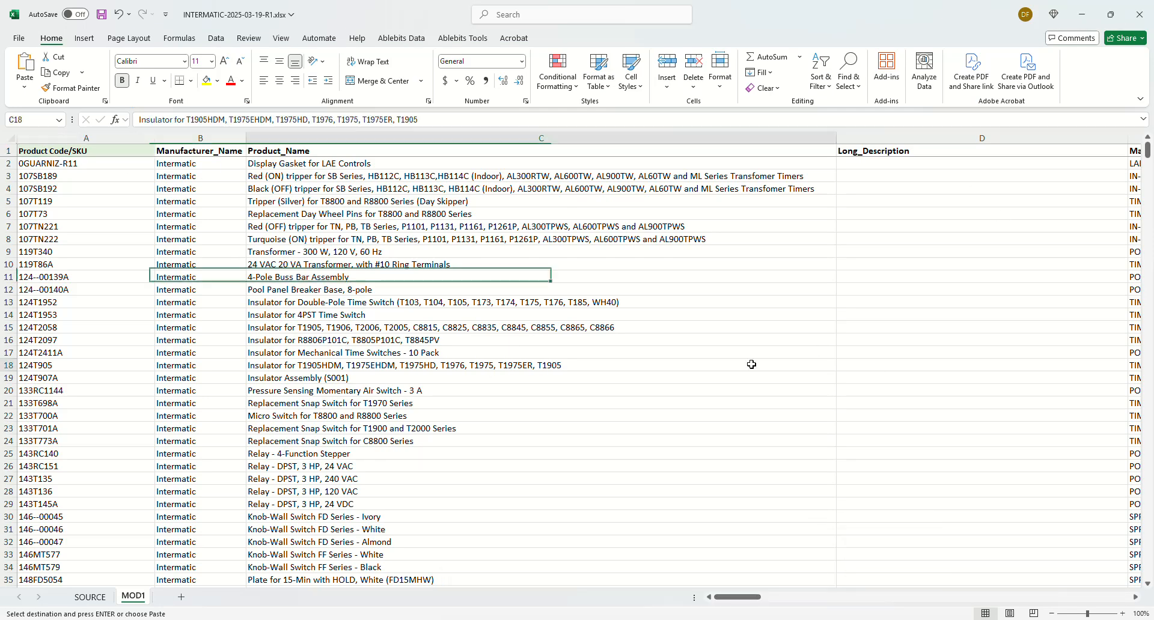
left_click(1085, 14)
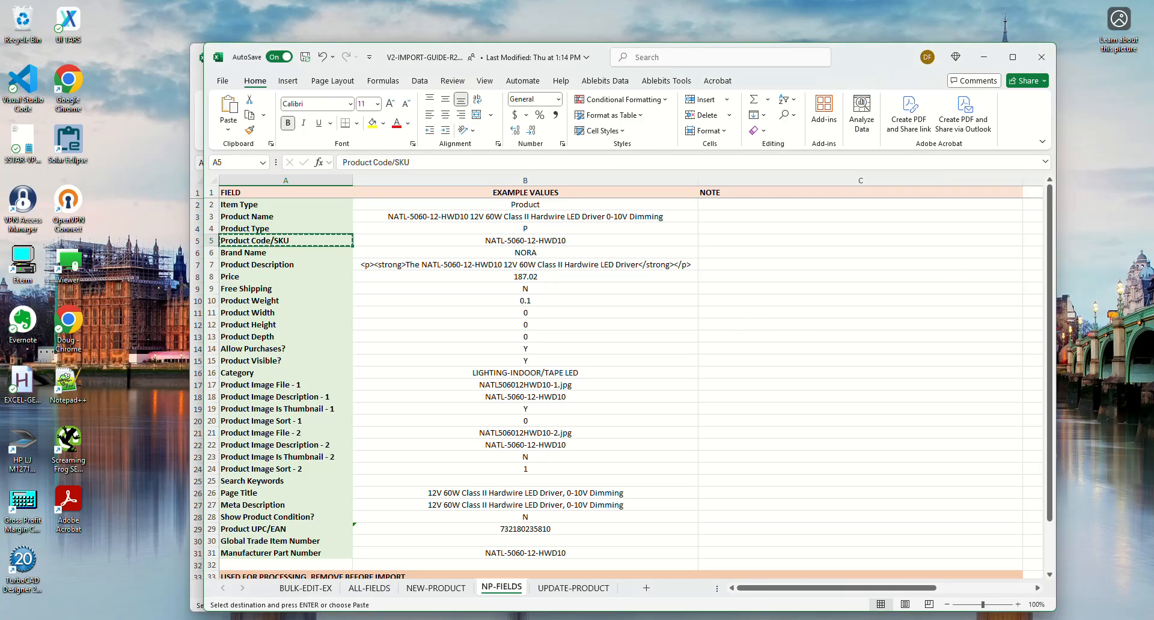
left_click_drag(888, 60, 1153, 179)
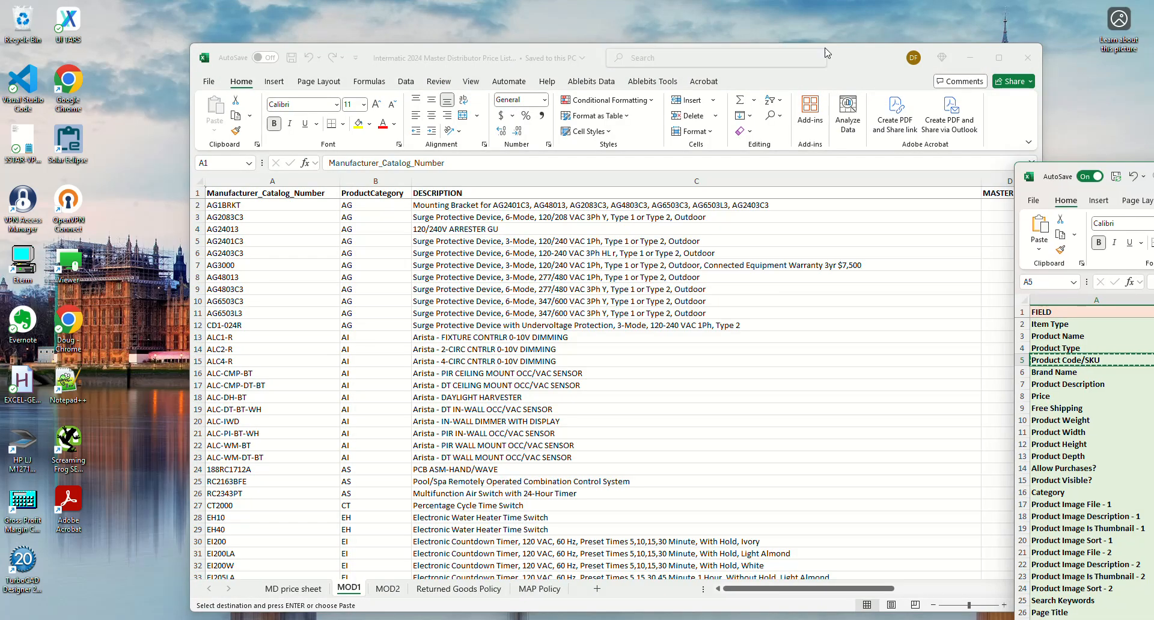
left_click(857, 67)
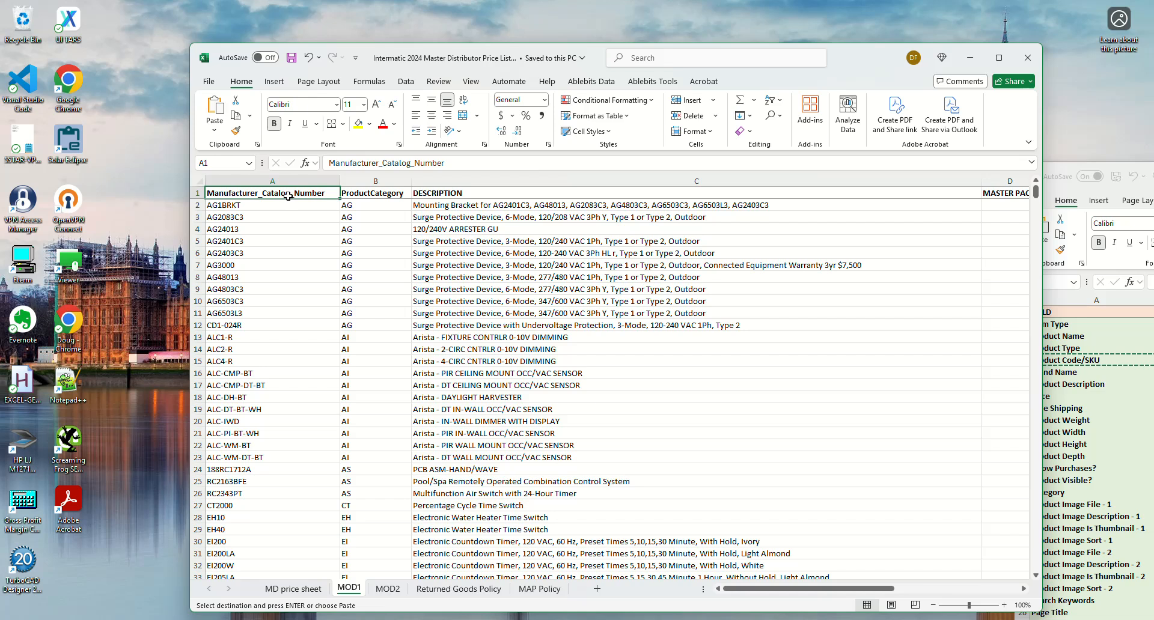
key("ctrl+v")
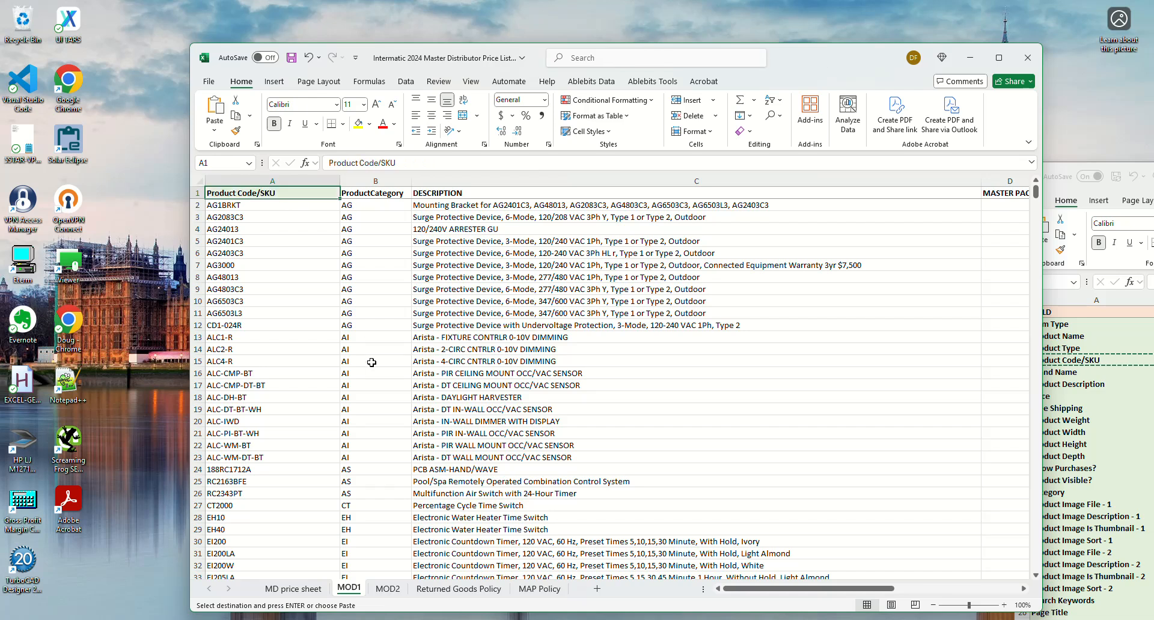
left_click(614, 329)
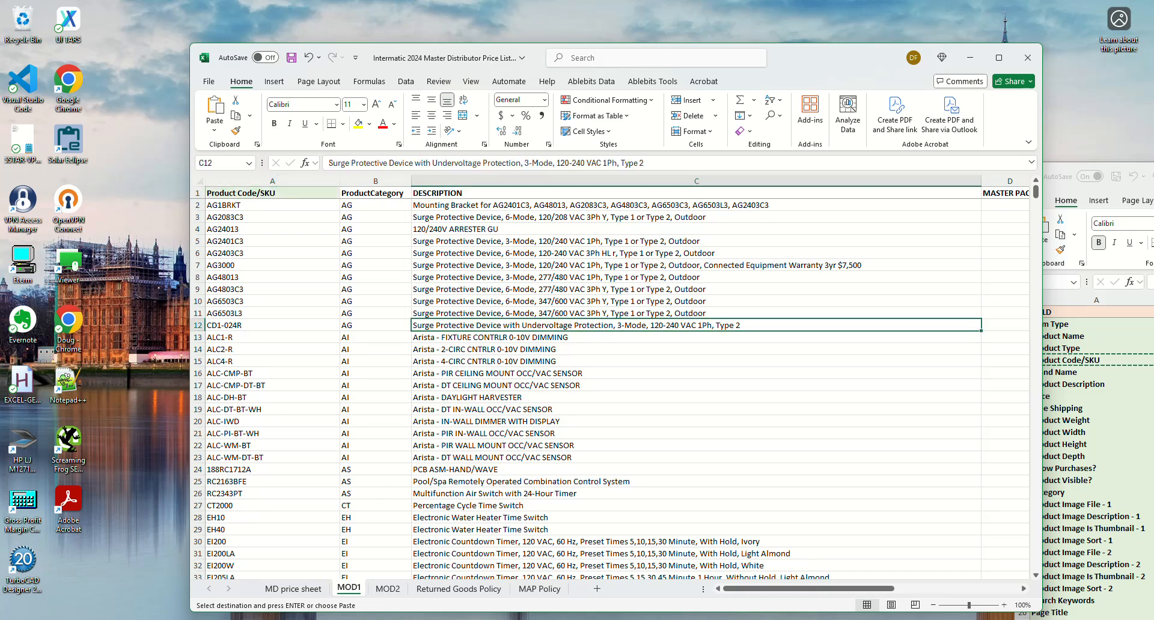
Step: Switch to the INTERMATIC-2025-03-19-R1 workbook and rename the Product_Name header in MOD1 cell C1 as Short_Description
key("alt+Tab")
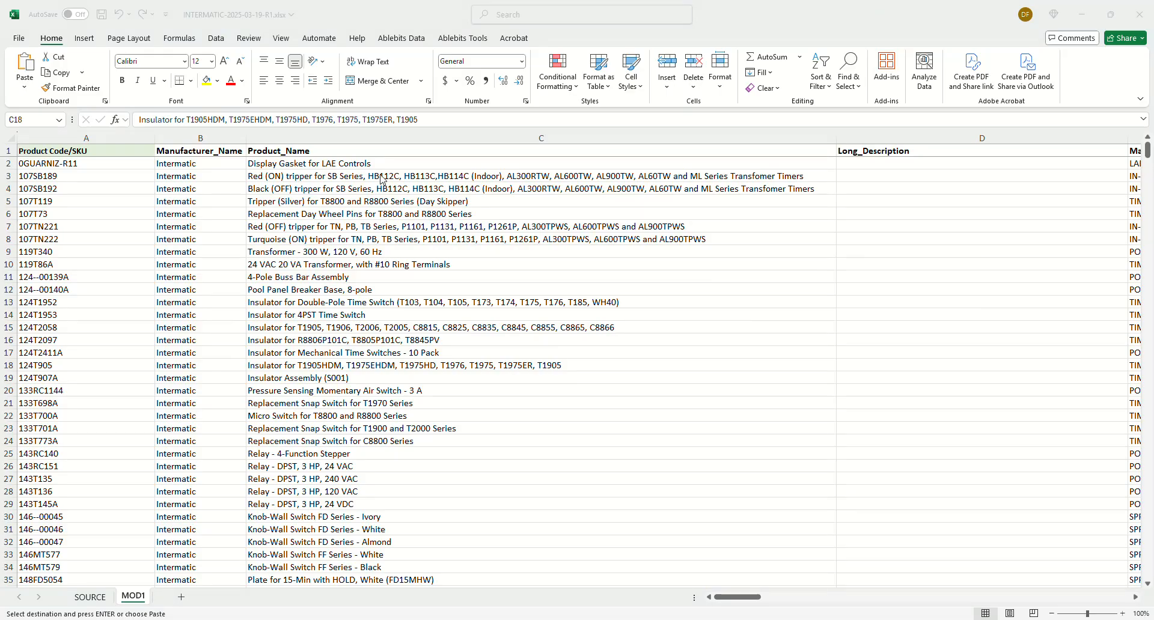
left_click(304, 151)
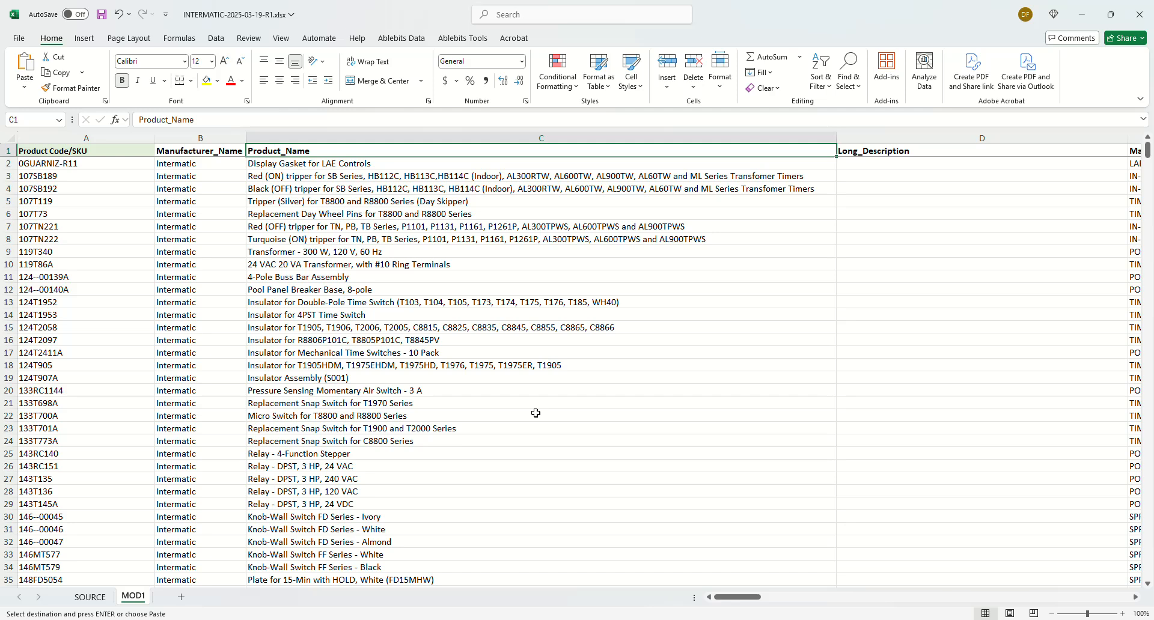
left_click(908, 156)
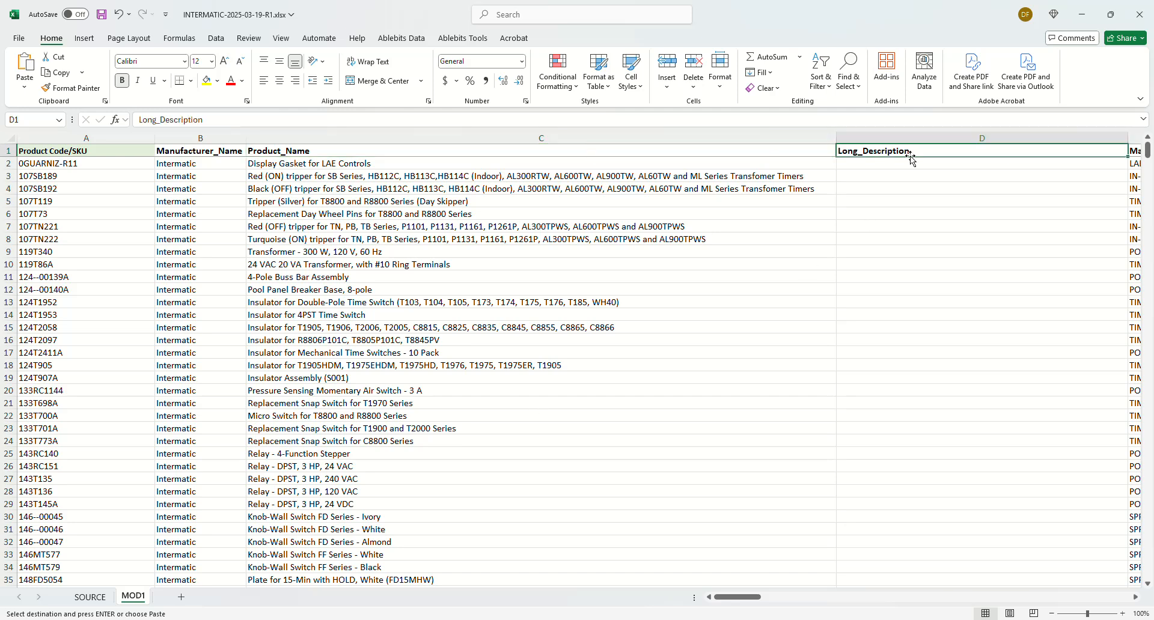
left_click(432, 151)
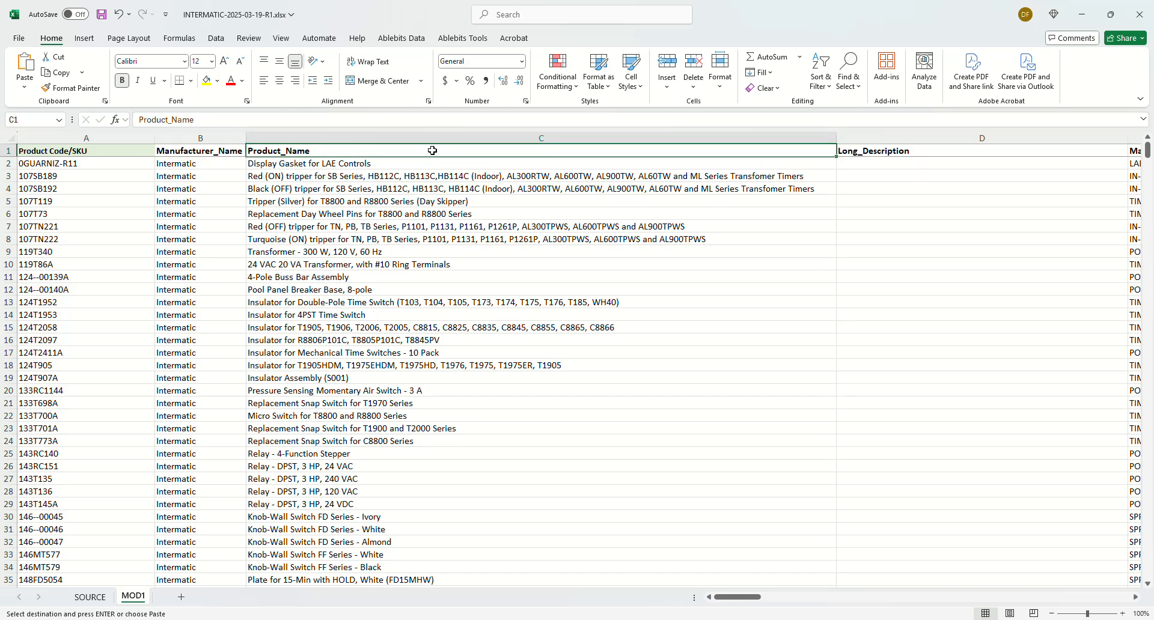
key("BackSpace")
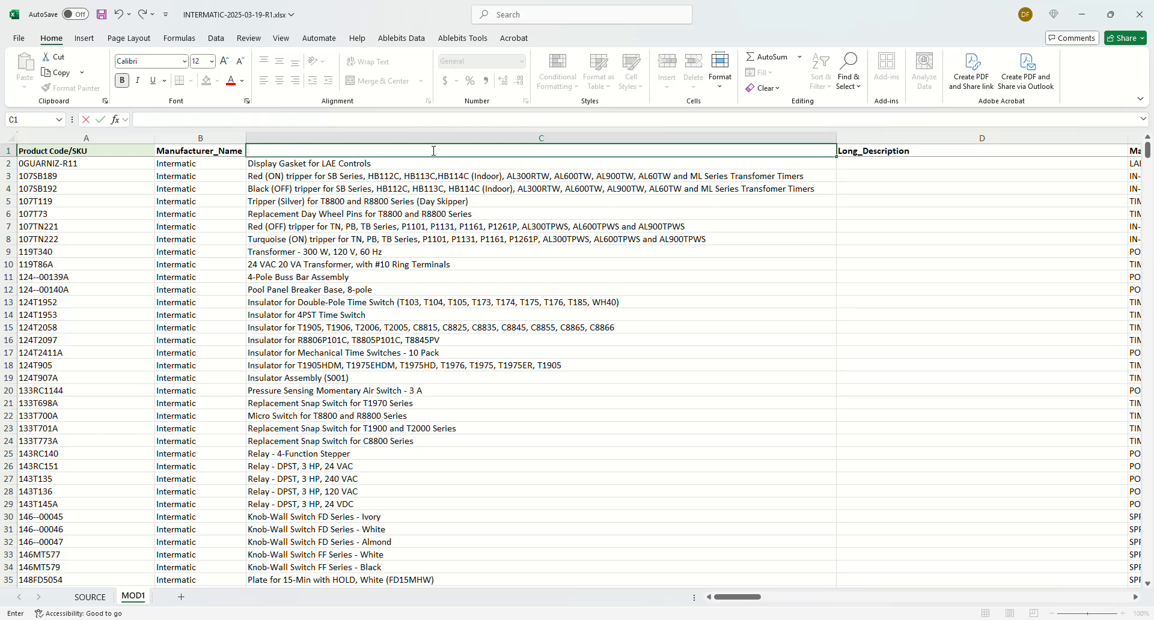
key("ctrl+v")
type("ort")
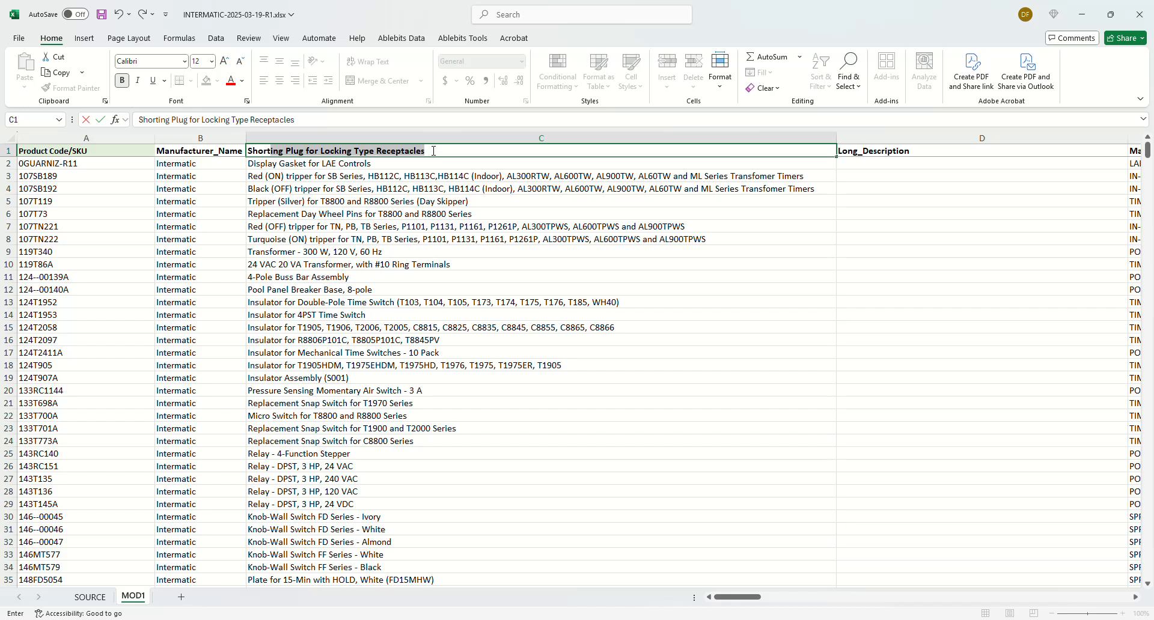
type("_Descr")
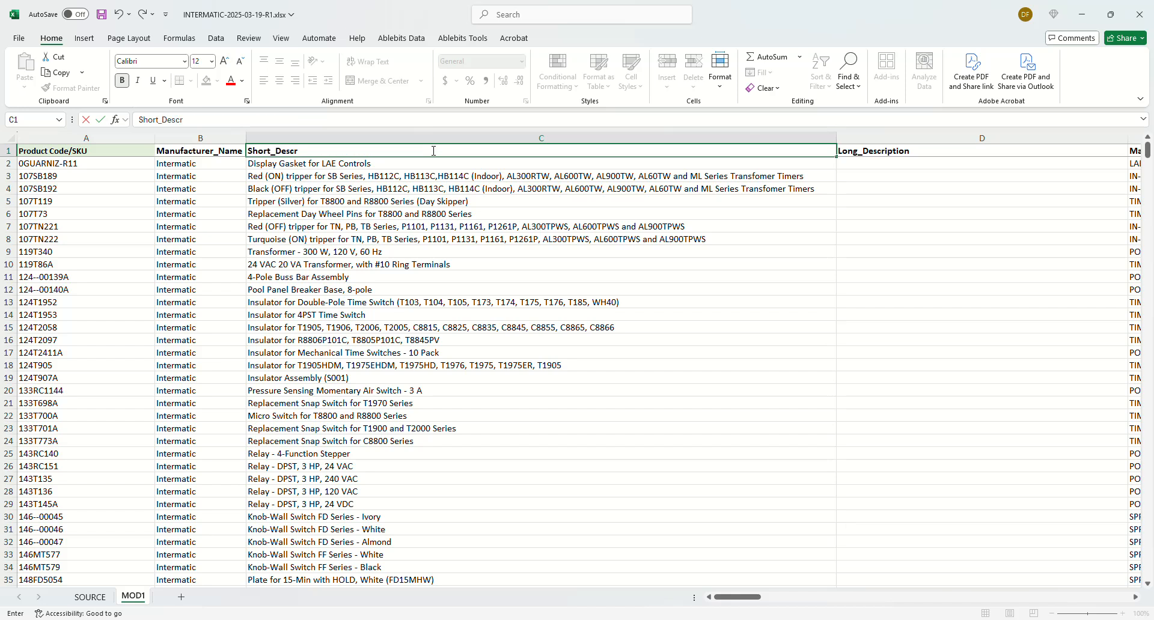
type("iption")
left_click(417, 325)
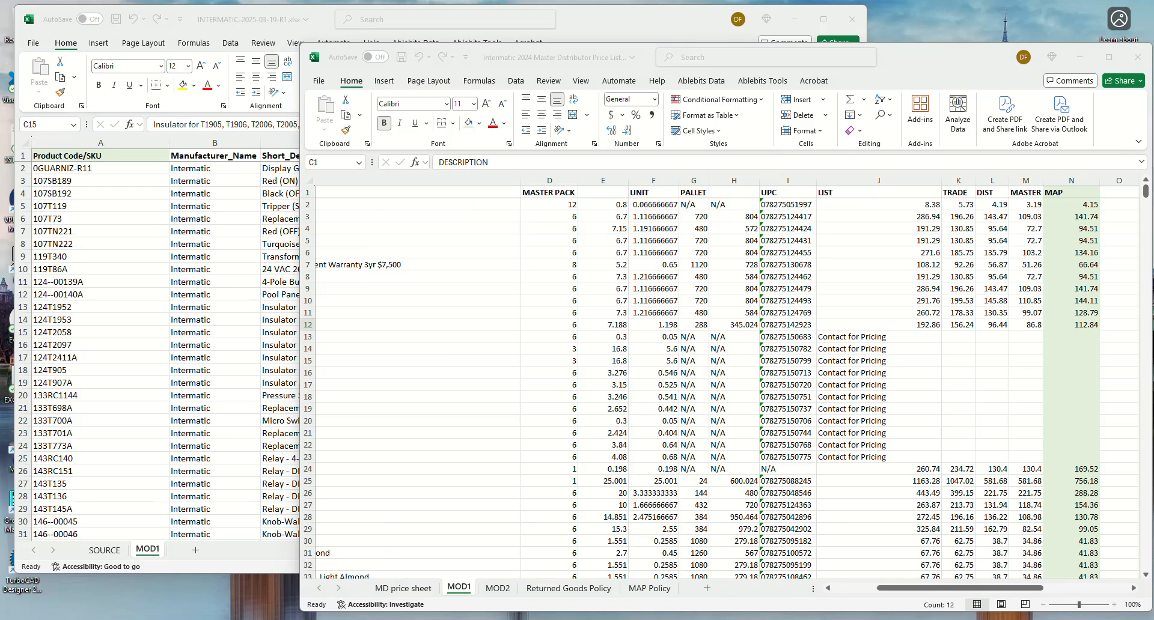
Step: Examine the product rows and the price columns through MAP in the distributor price list against the INTERMATIC-2025-03-19-R1 MOD1 sheet
left_click(930, 589)
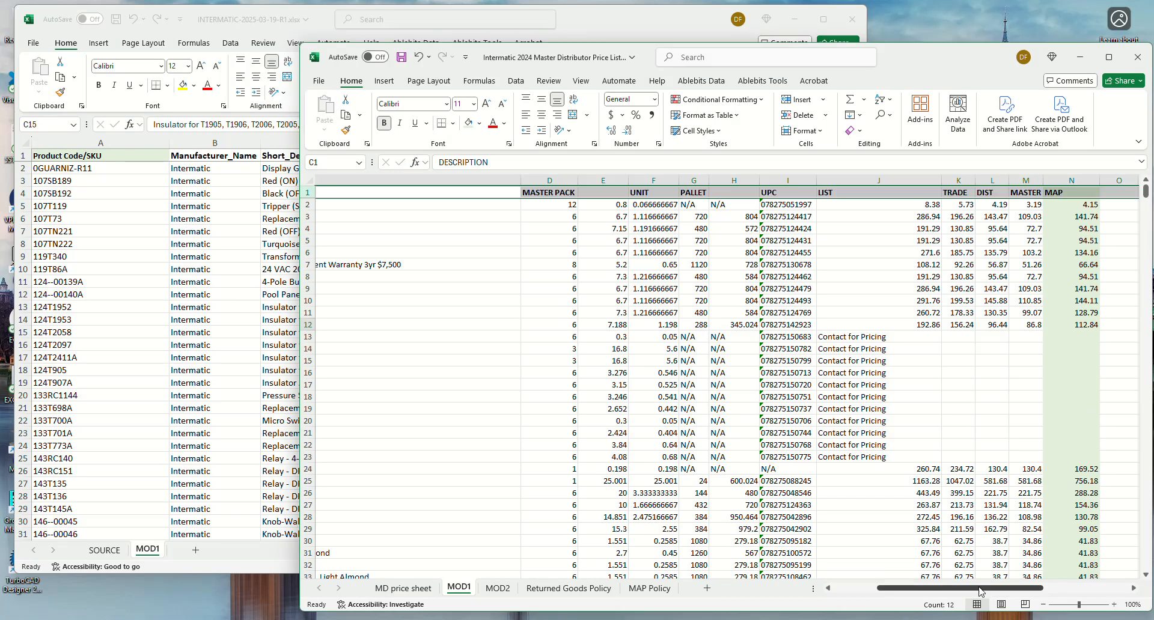
left_click_drag(930, 589, 884, 589)
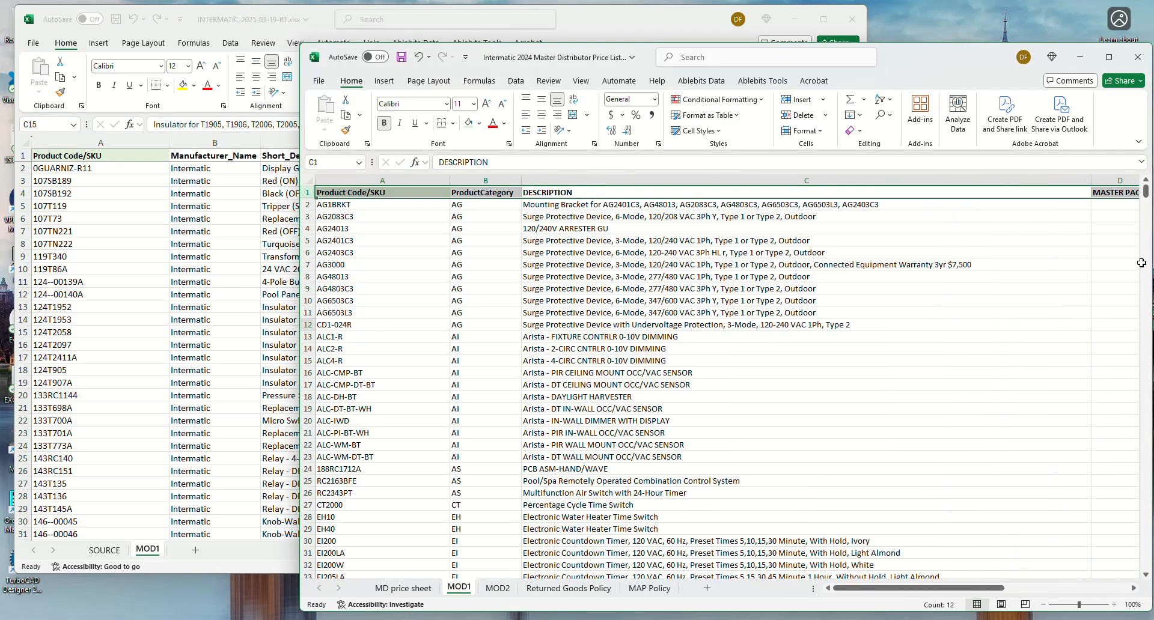
left_click_drag(1145, 191, 1106, 592)
left_click(200, 407)
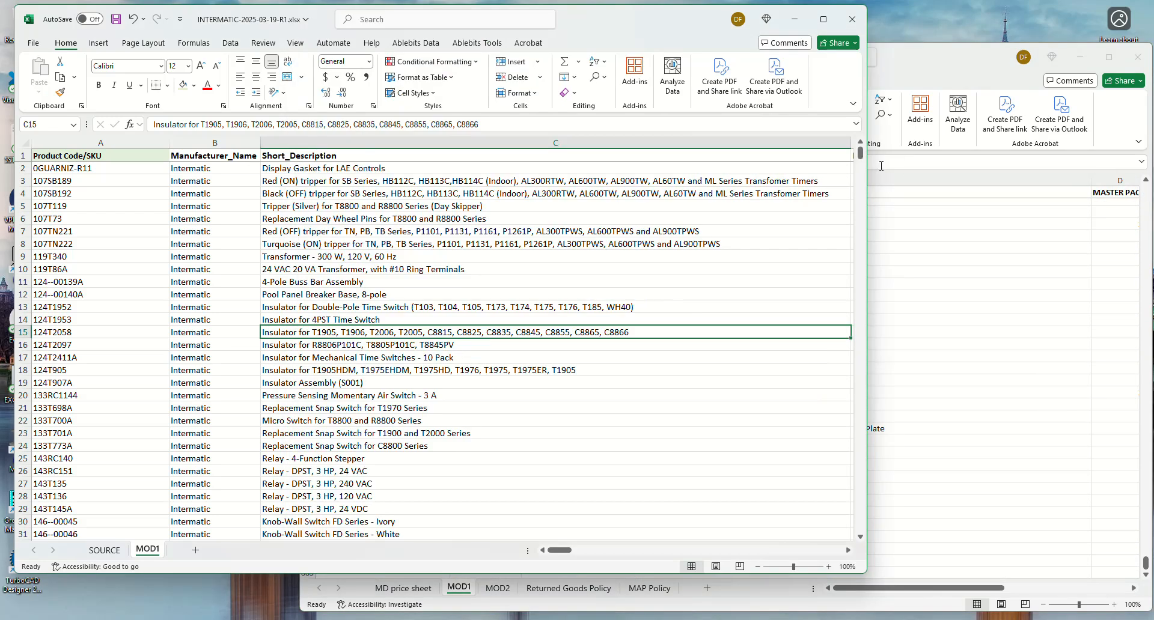
left_click_drag(861, 158, 800, 120)
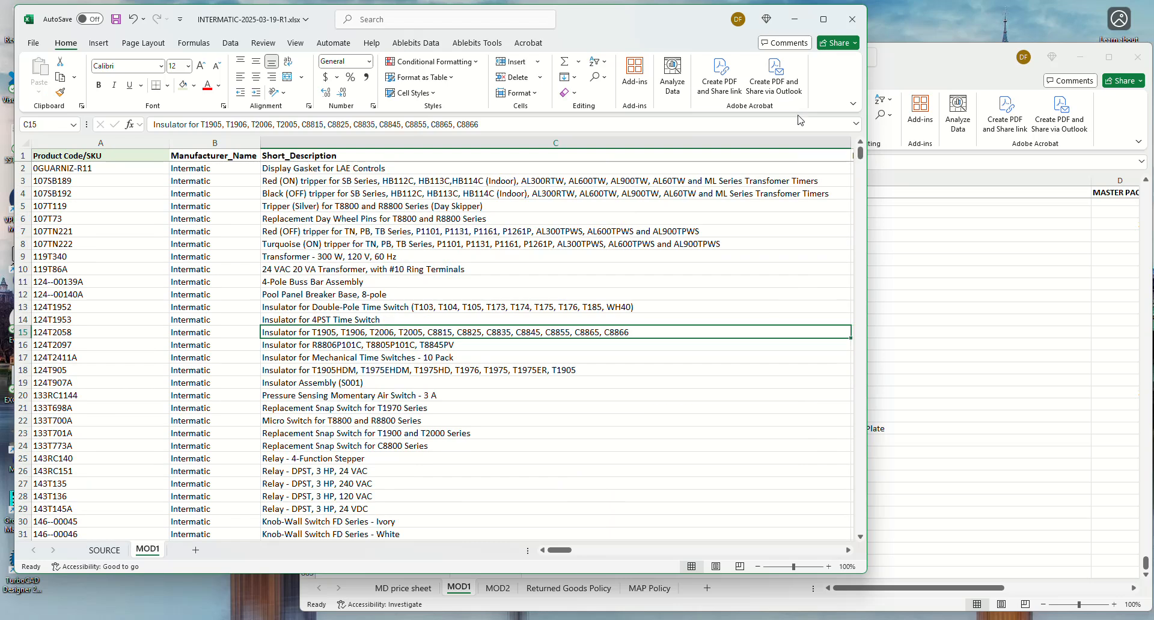
left_click(1025, 274)
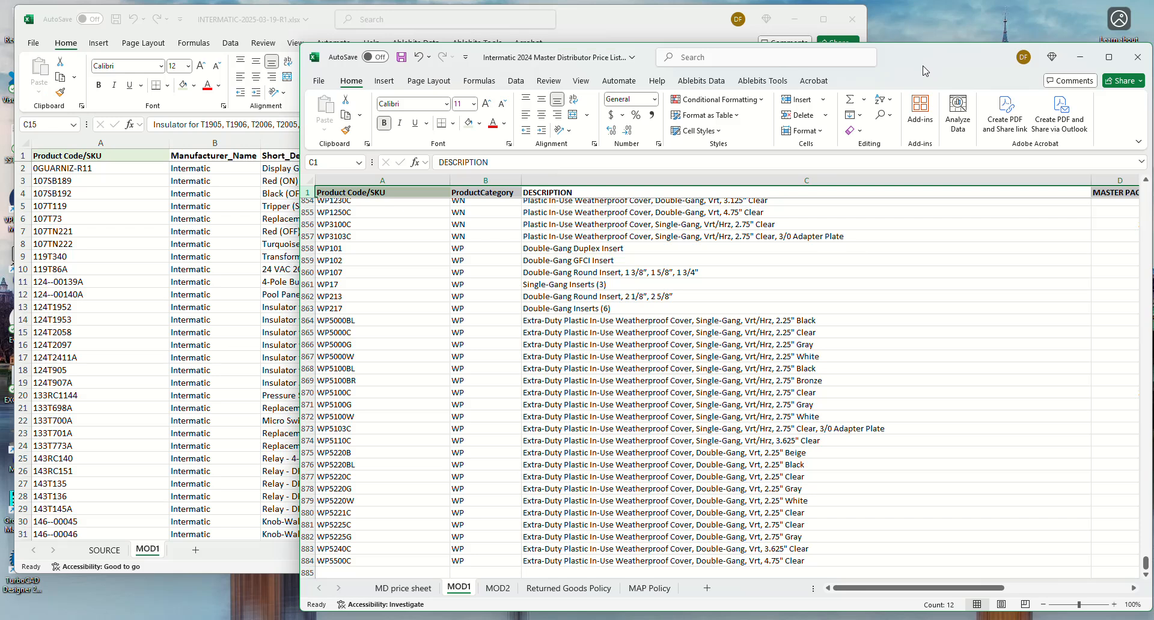
left_click(613, 27)
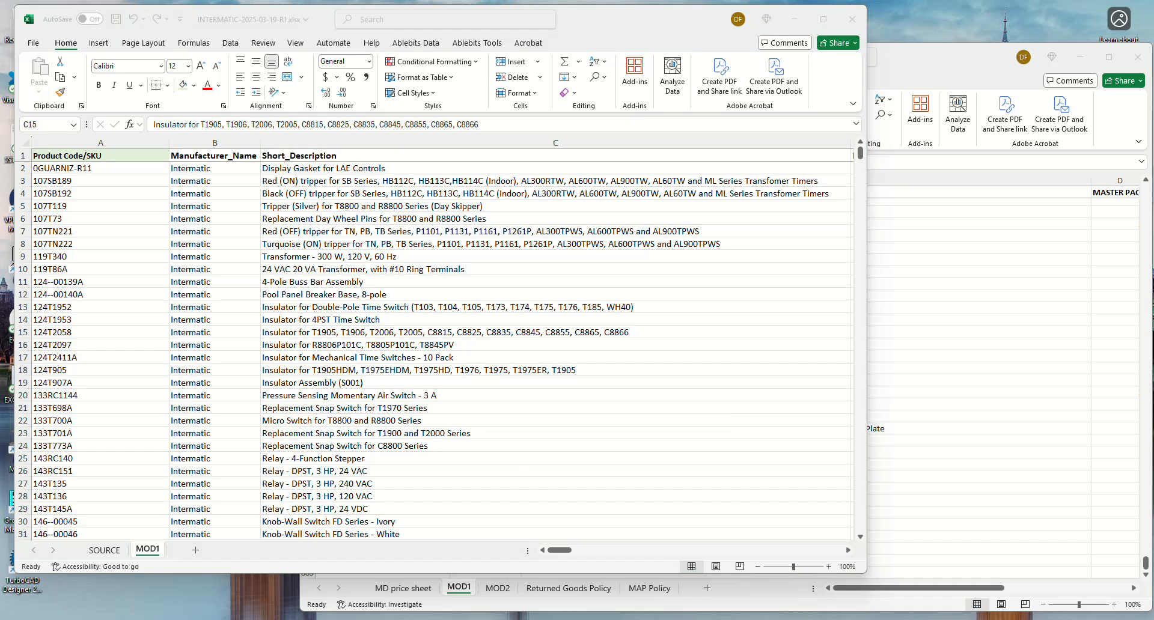
left_click(940, 342)
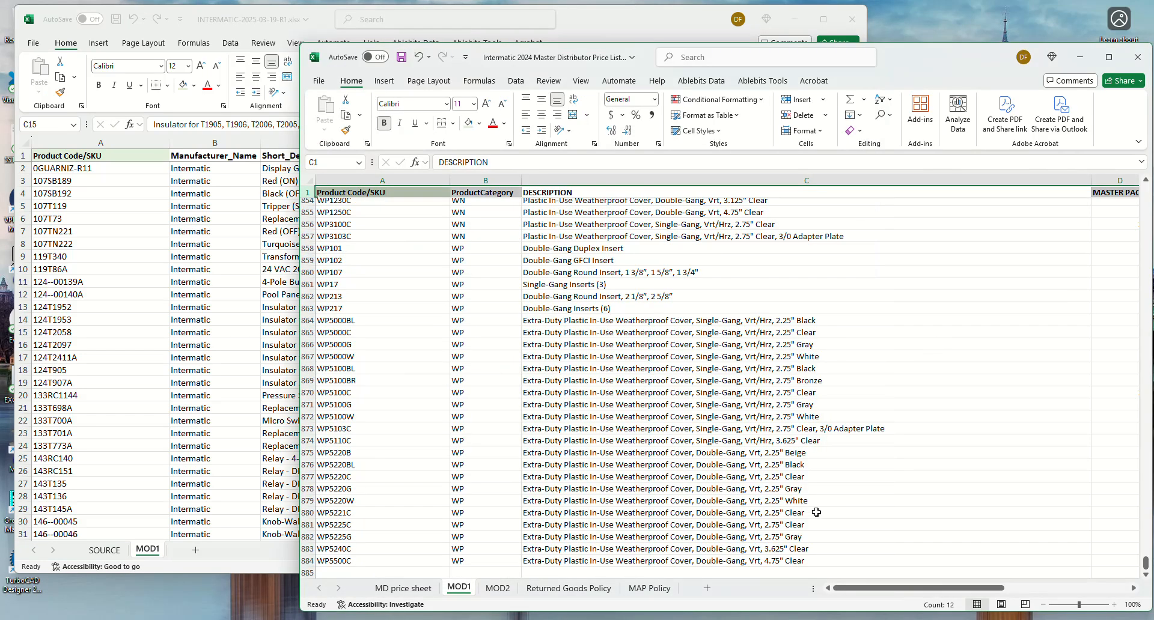
left_click_drag(891, 592, 1055, 583)
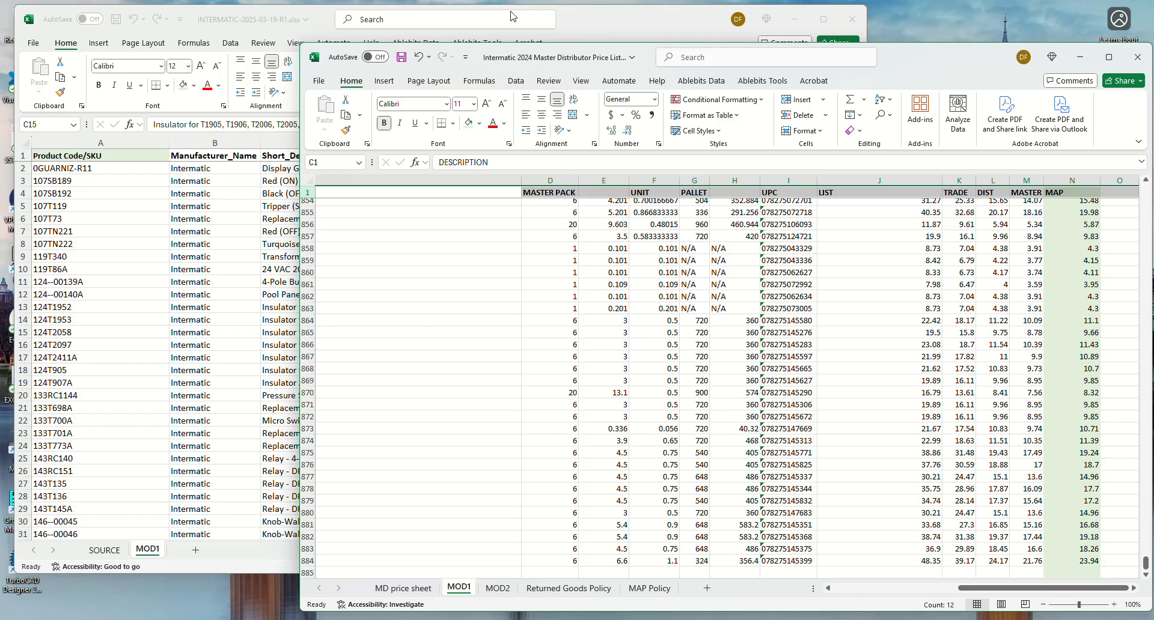
left_click(596, 19)
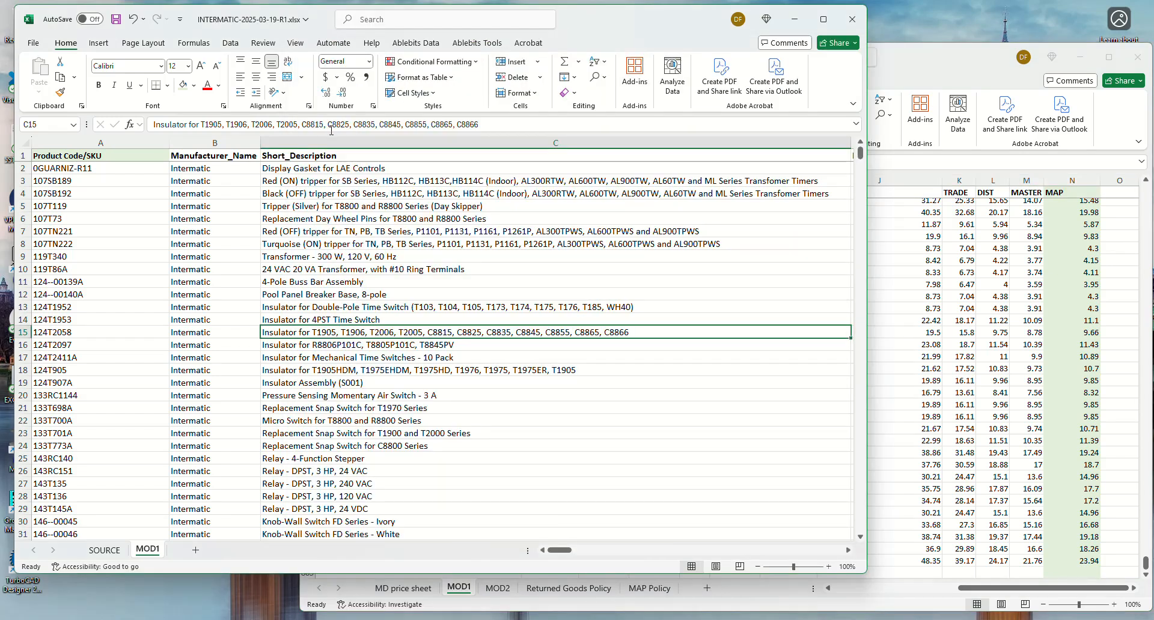
left_click(924, 69)
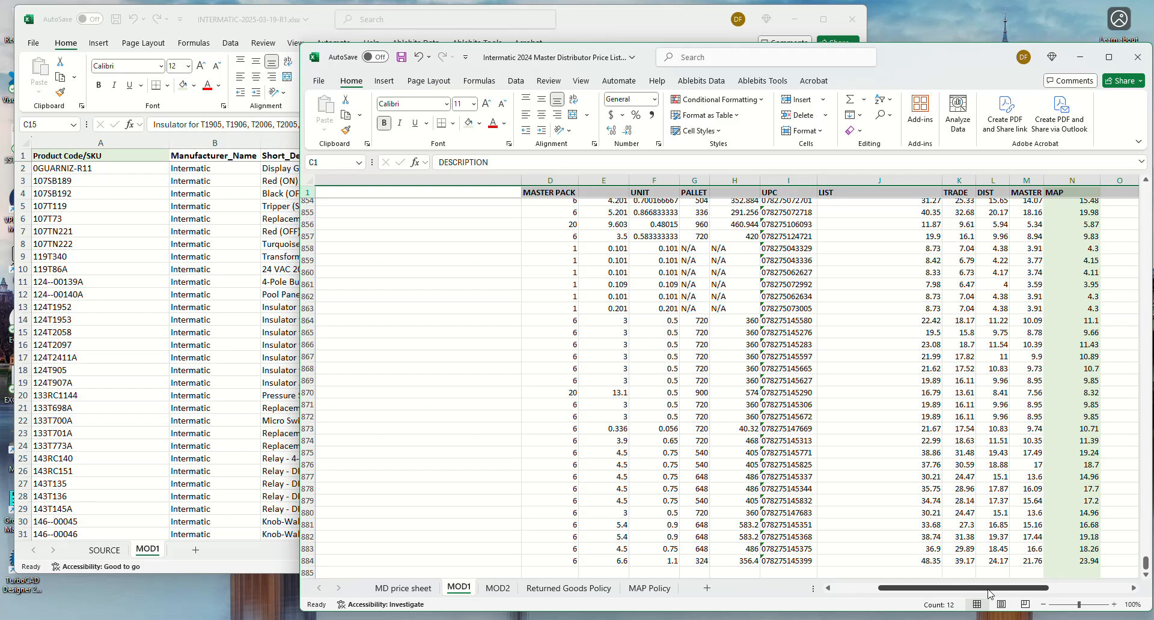
left_click_drag(988, 589, 1122, 596)
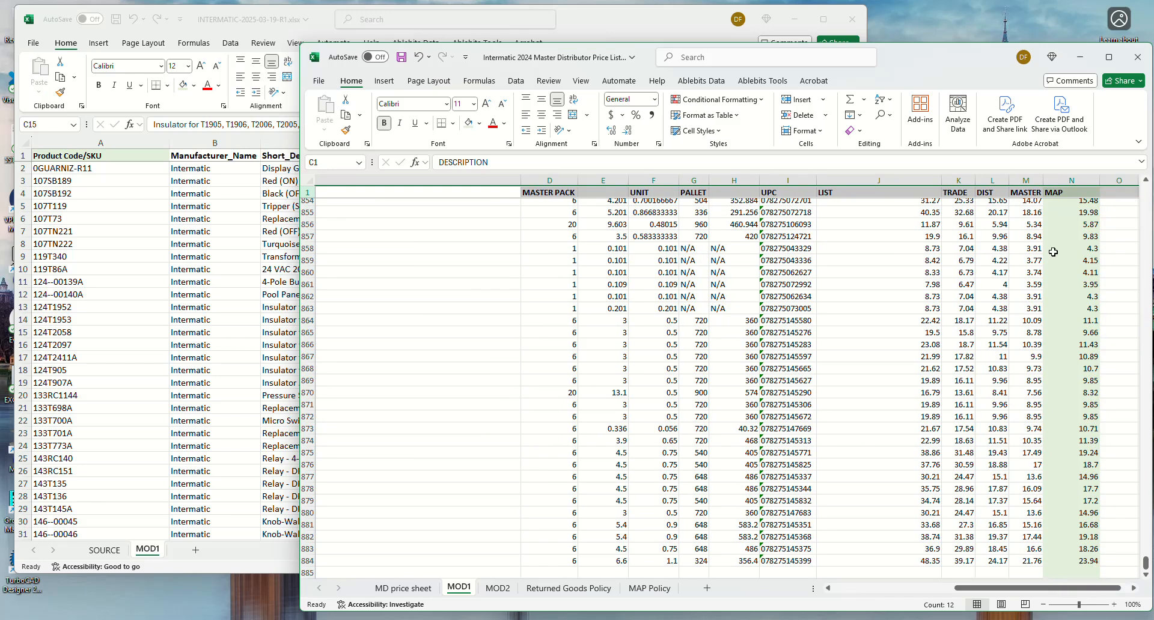
left_click(1066, 179)
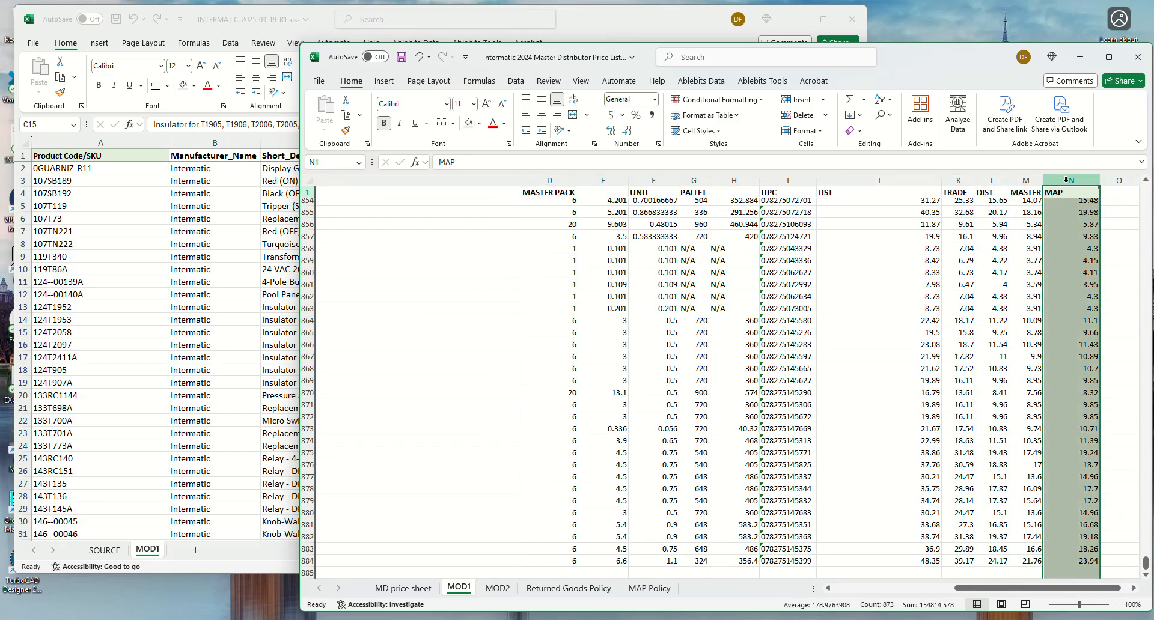
Step: Merge the LIST, TRADE, DIST, MASTER and MAP columns from the price list into the whole INTERMATIC-2025-03-19-R1 MOD1 table with Ablebits
left_click(600, 19)
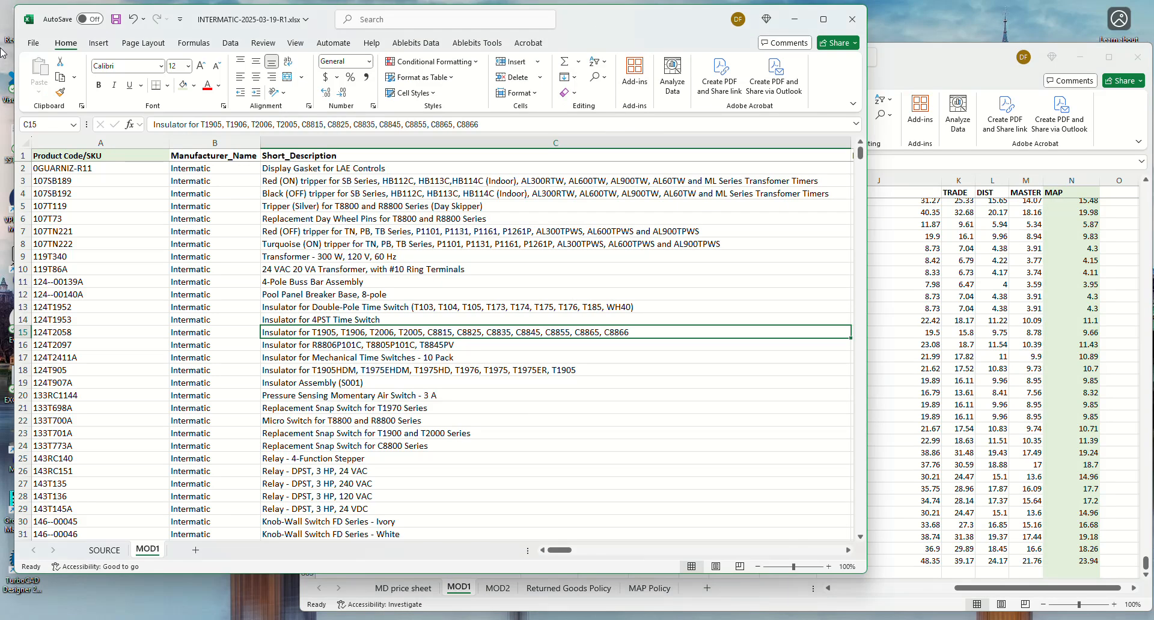
left_click(25, 143)
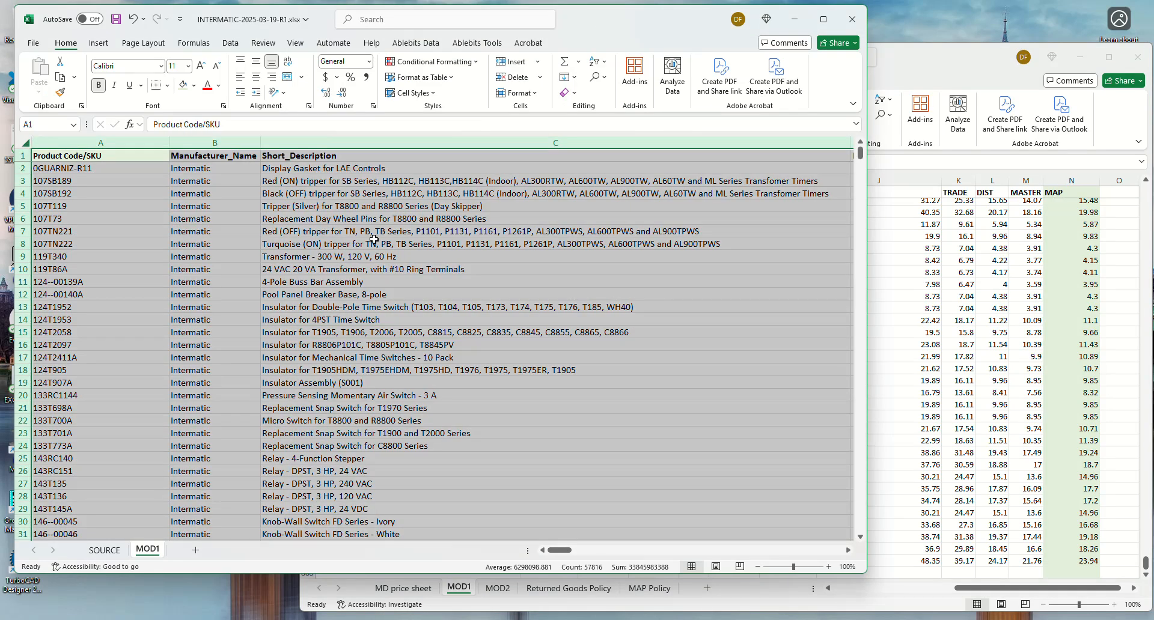
left_click(406, 47)
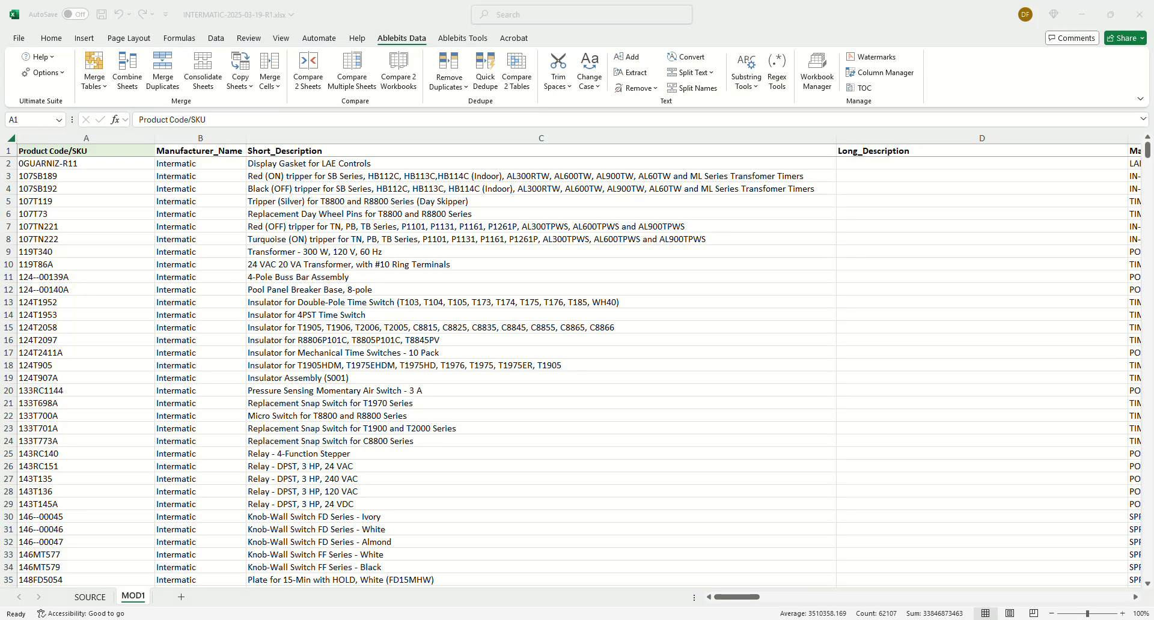
Step: Review the merged LIST, TRADE, DIST, MASTER and MAP columns at the end of the MOD1 sheet
left_click(733, 598)
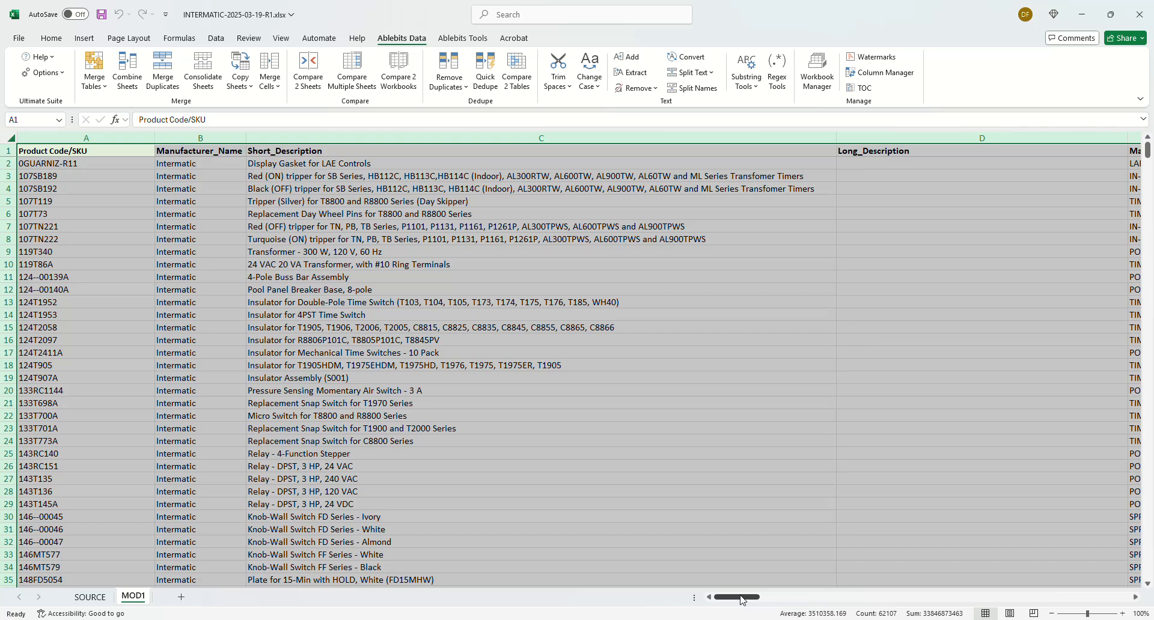
left_click_drag(737, 597, 1106, 533)
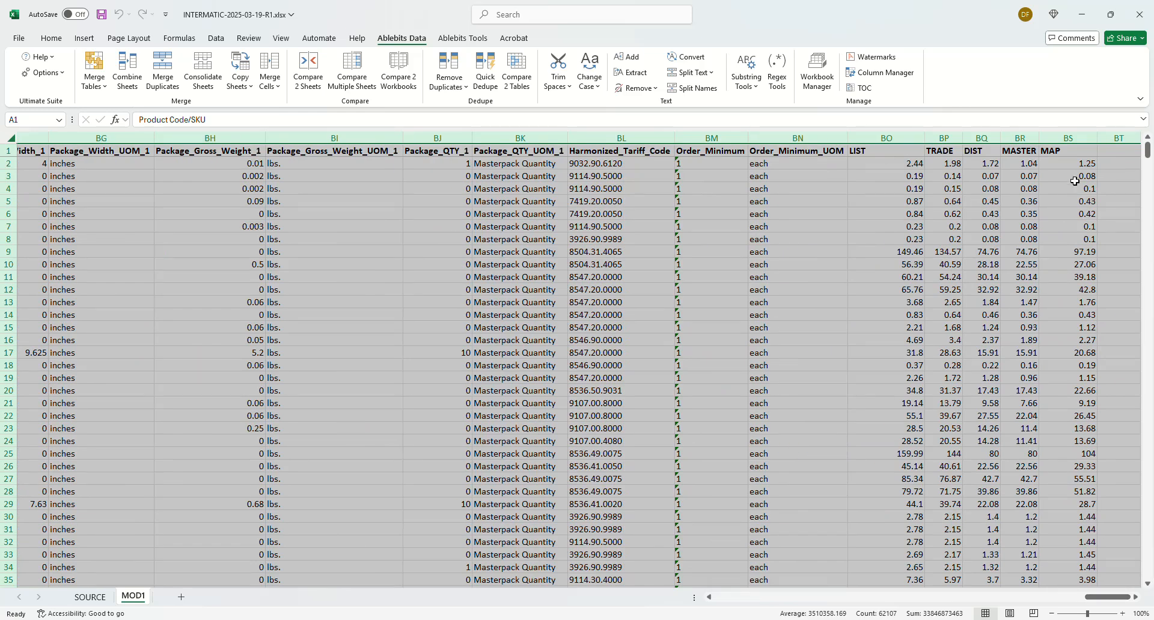
left_click(1082, 164)
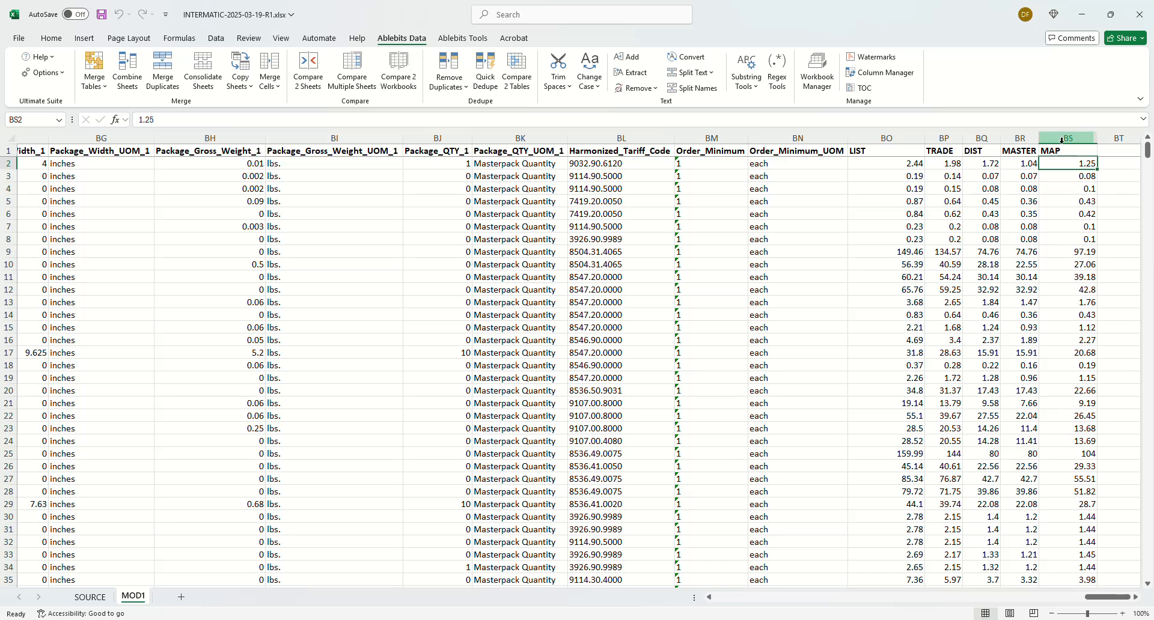
left_click(865, 142)
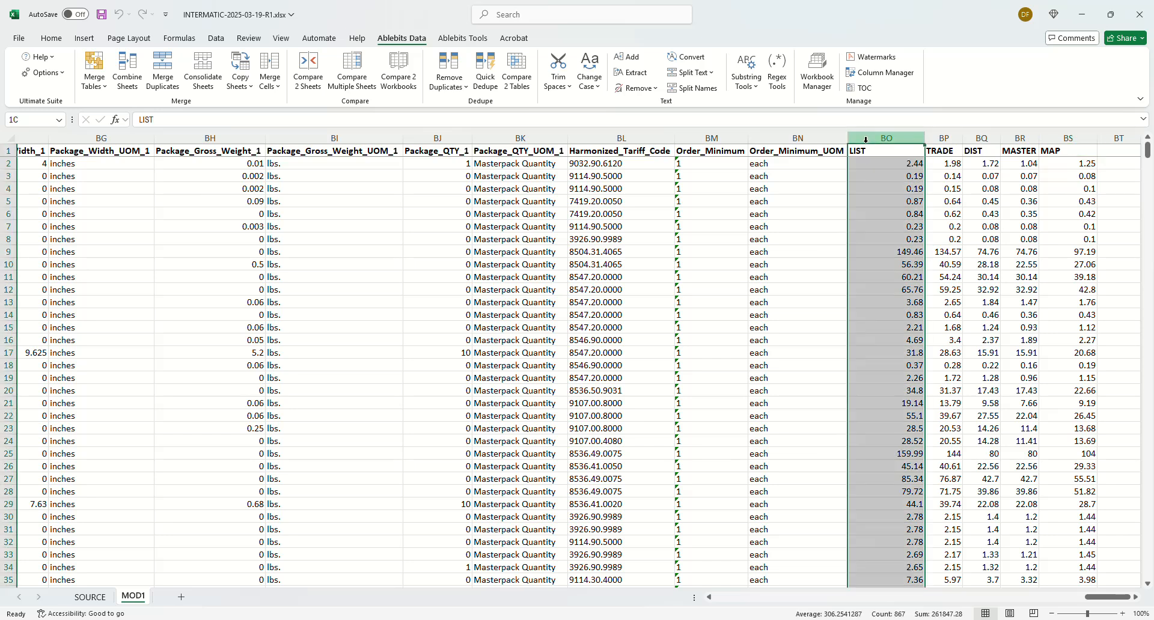
left_click_drag(865, 140, 1067, 140)
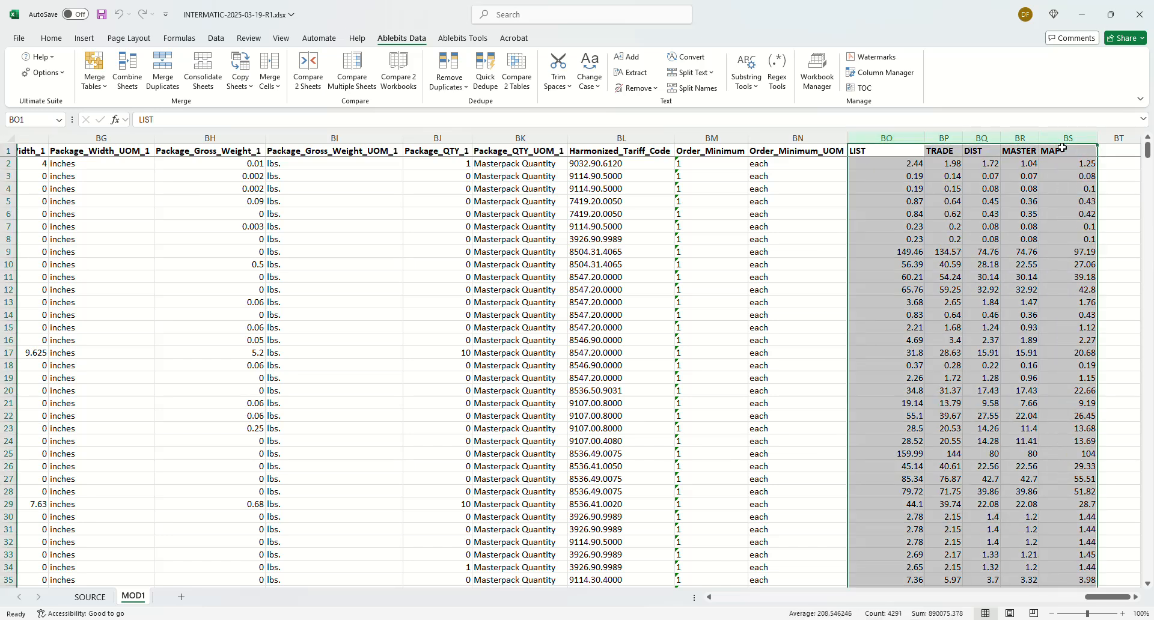
left_click(815, 364)
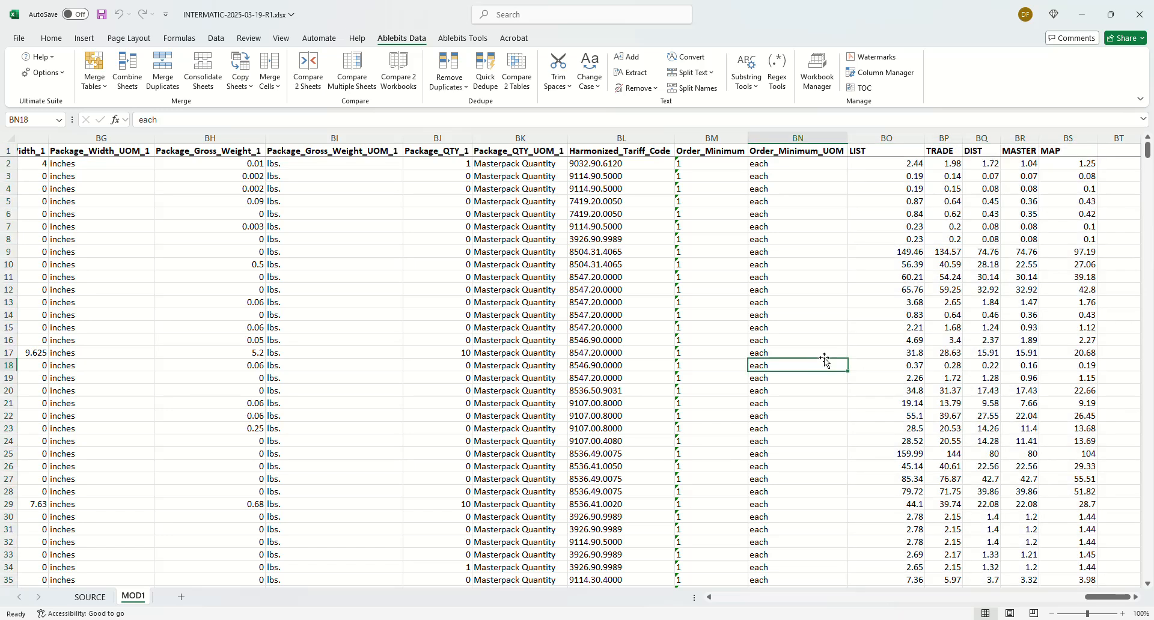